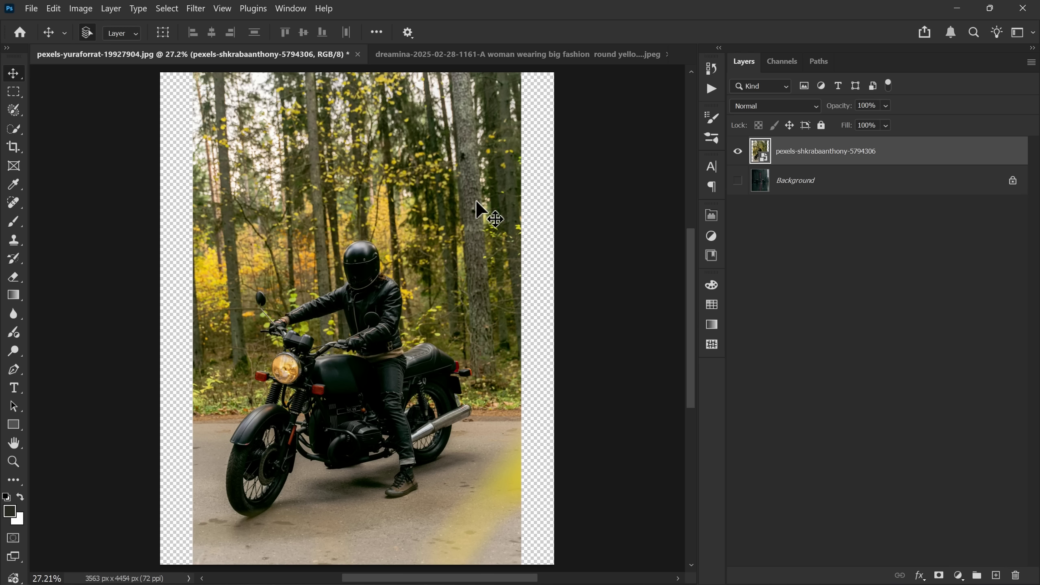
Step: Turn on the Contextual Task Bar from the Window menu, floating it over the rider photo
left_click(284, 11)
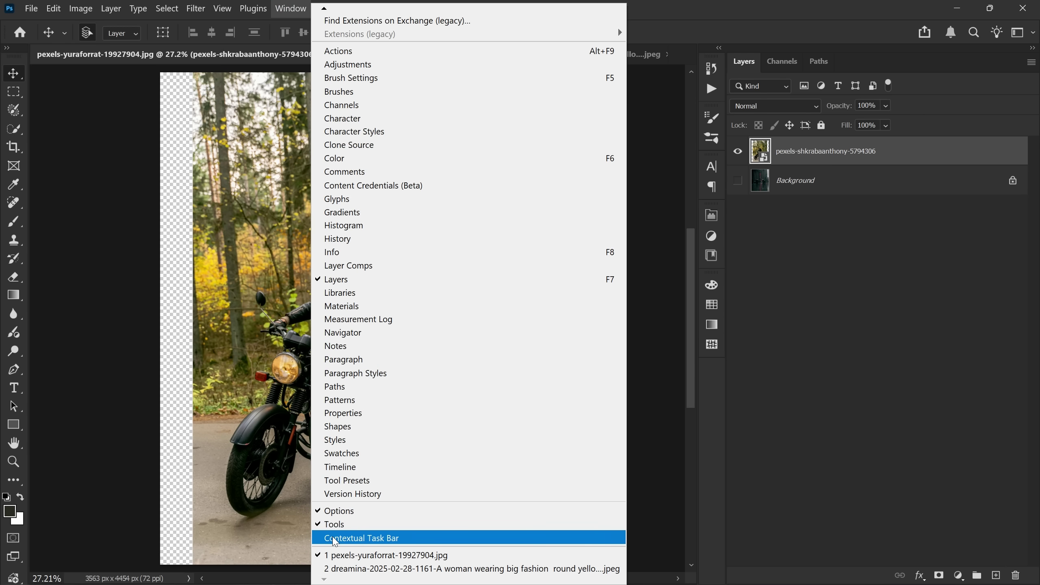
left_click(362, 538)
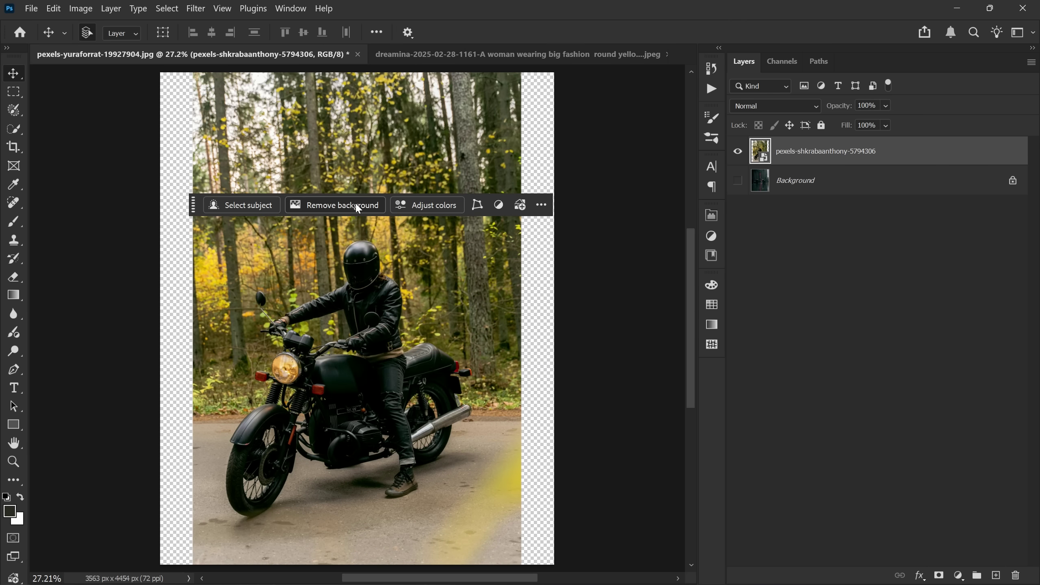
Step: Remove the forest background behind the rider, check the mask edges, and fit the view
left_click(332, 206)
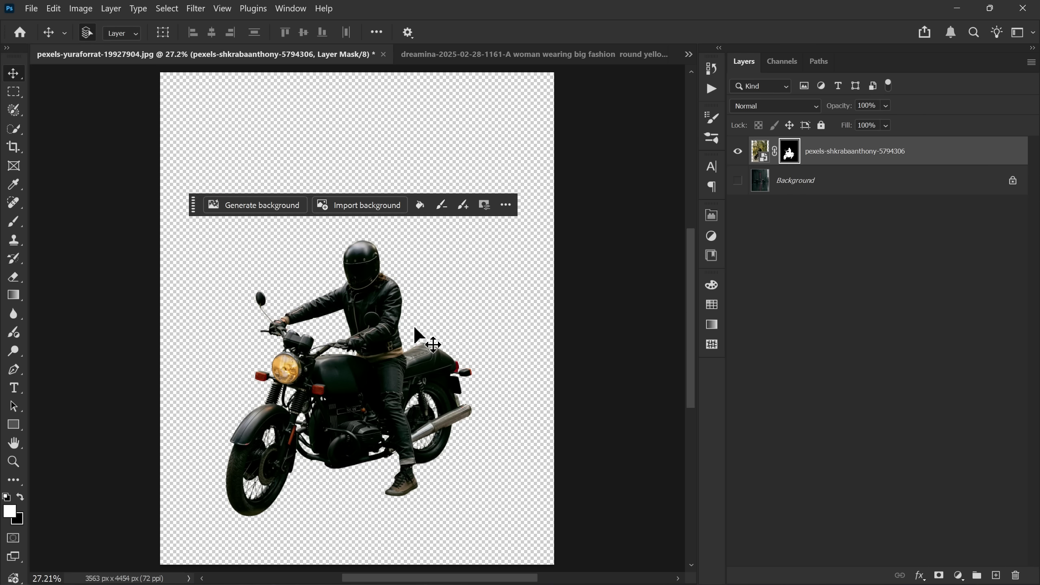
left_click(792, 160, "shift")
left_click(793, 154, "shift")
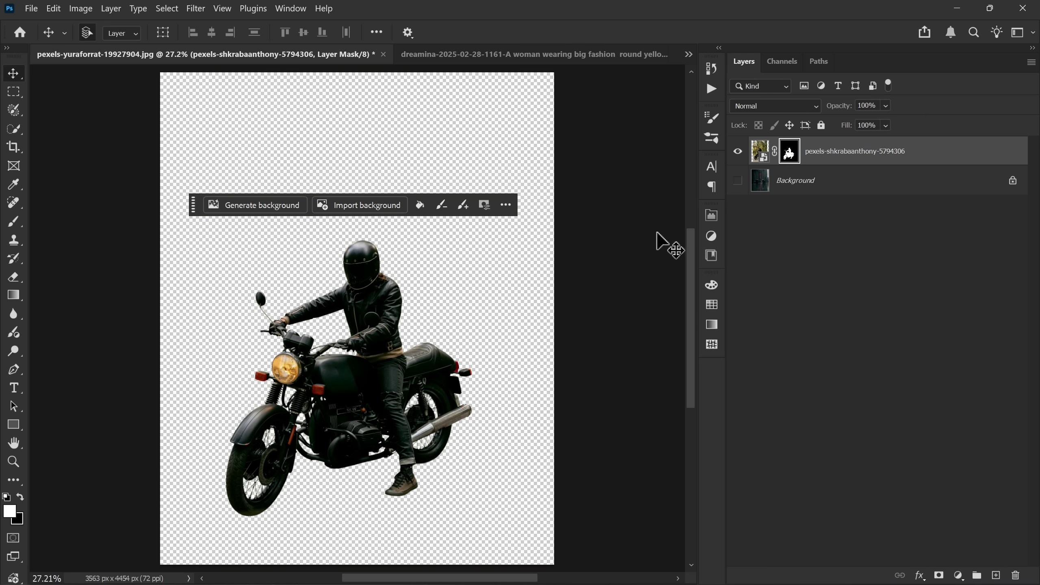
scroll(418, 431, "up", 1)
scroll(456, 426, "up", 3)
scroll(526, 416, "up", 2)
scroll(455, 418, "up", 1)
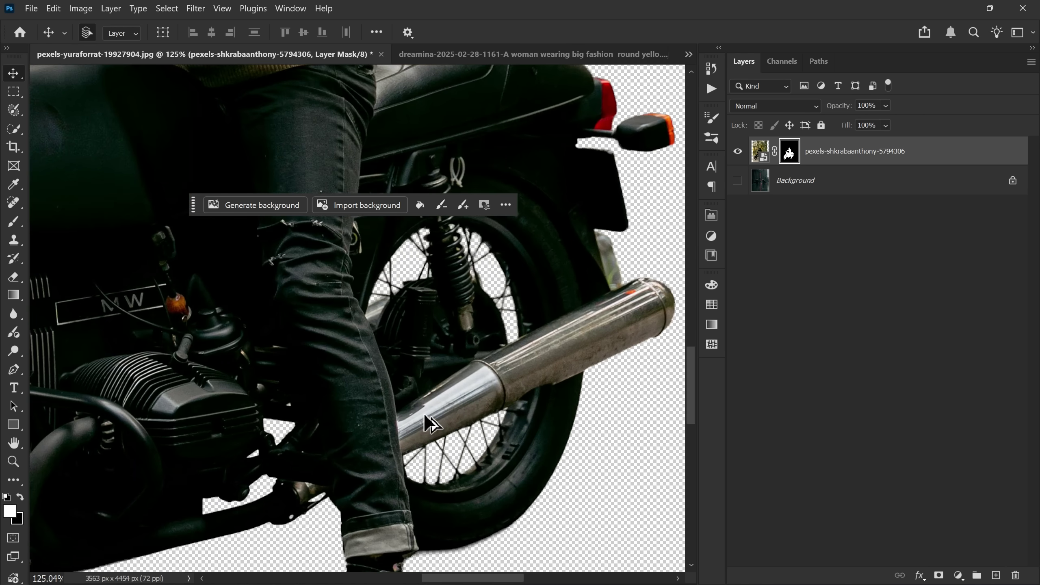
scroll(594, 344, "up", 1)
left_click(792, 159, "shift")
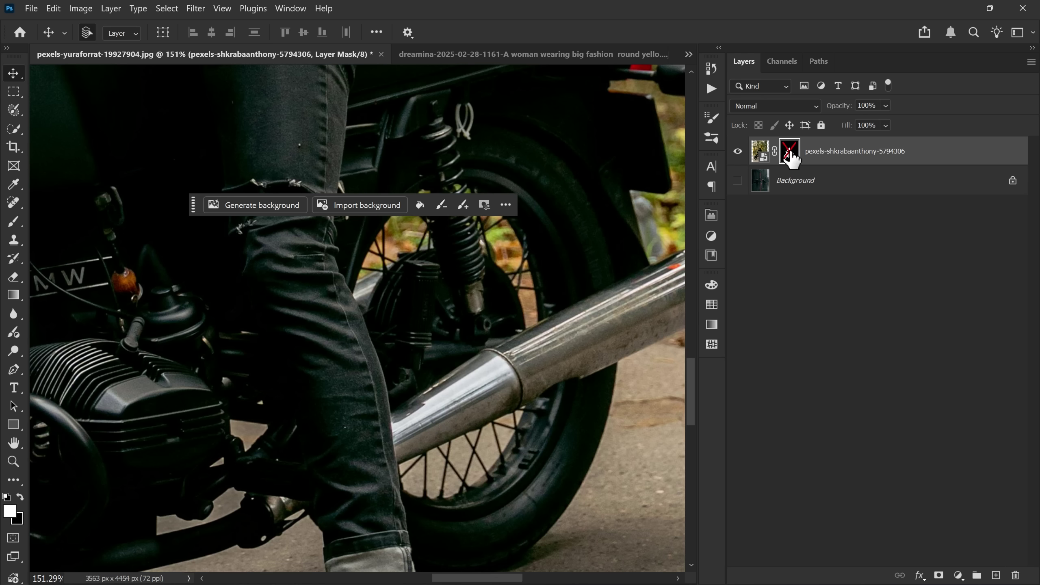
left_click(793, 154, "shift")
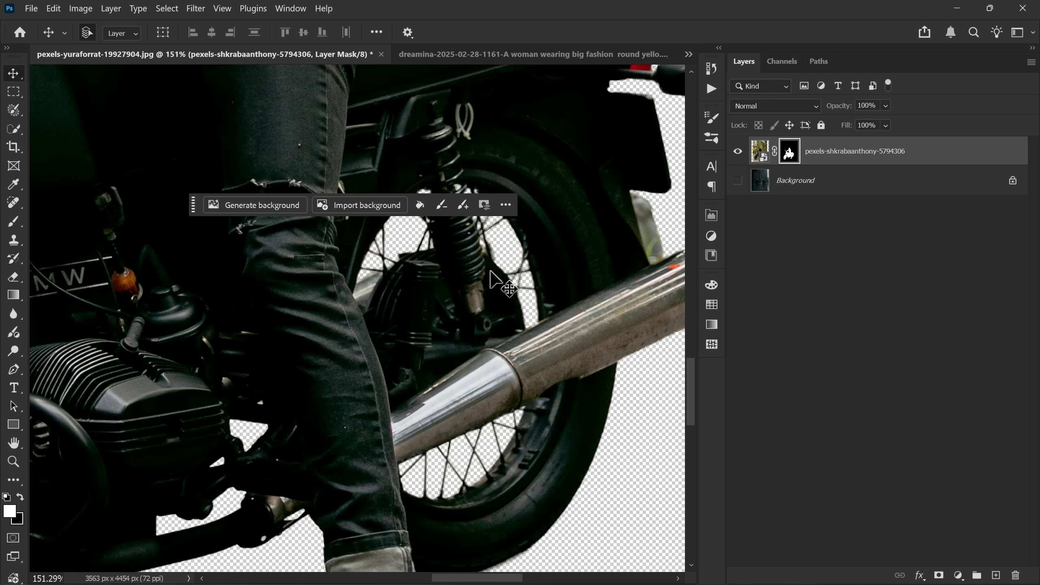
key("ctrl+0")
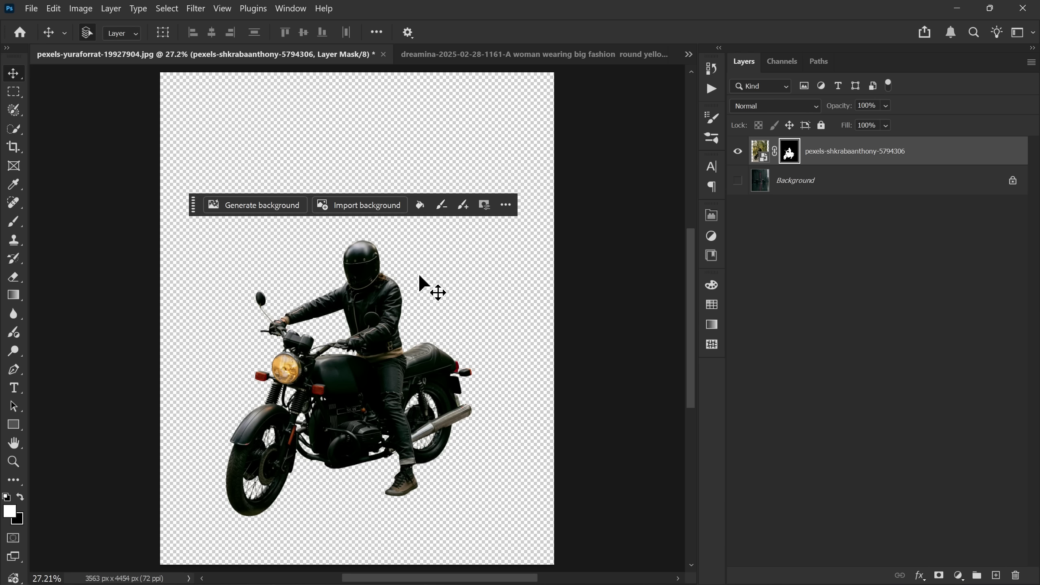
Step: Show the rainy street Background layer and toggle the rider layer to compare
left_click(738, 182)
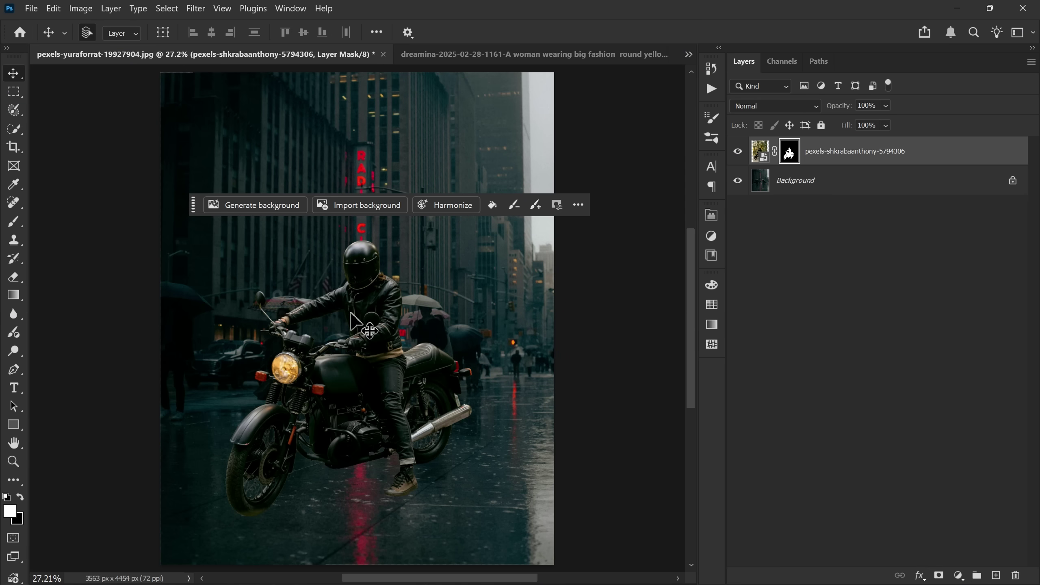
left_click(737, 152)
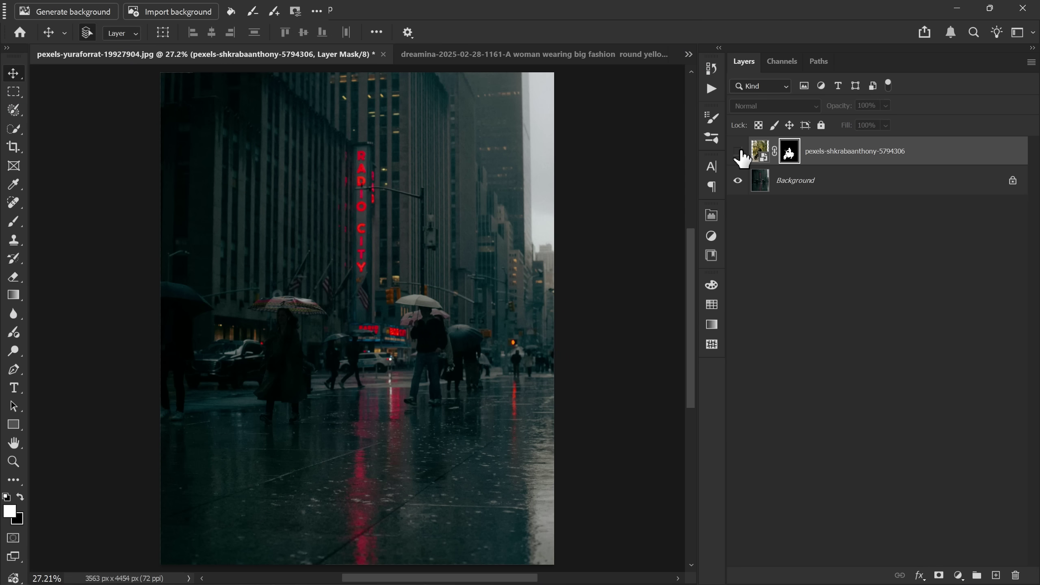
left_click(737, 151)
left_click(737, 151)
left_click(737, 152)
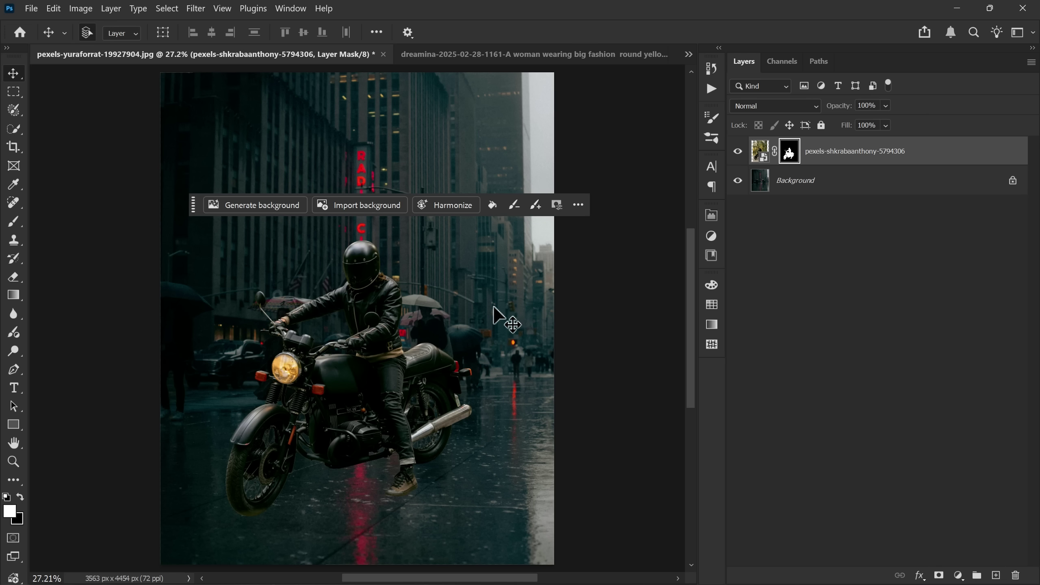
Step: Harmonize the rider with the street, keeping variation 2 of 3, and compare before/after
left_click(453, 205)
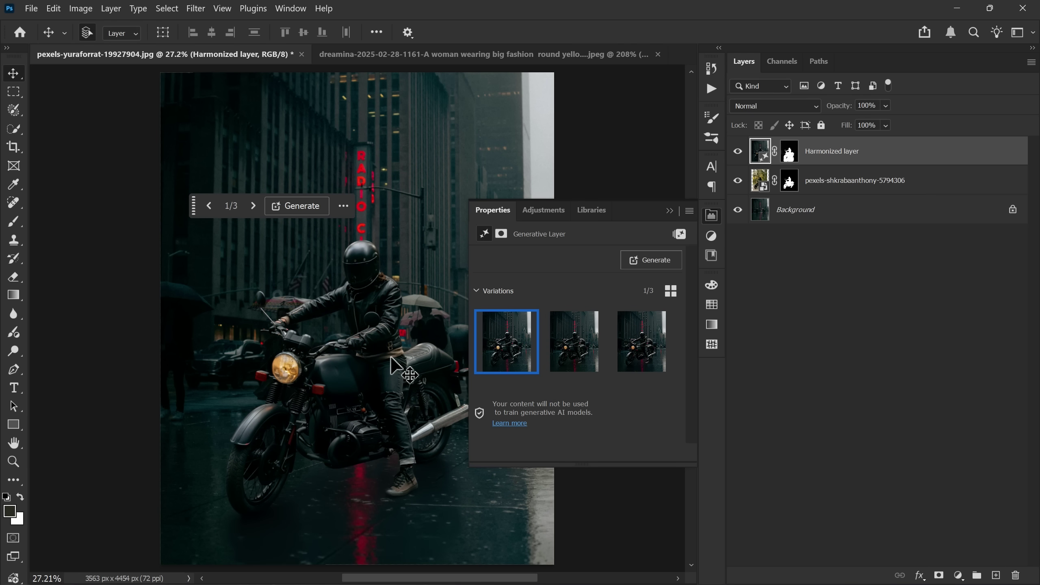
left_click(576, 344)
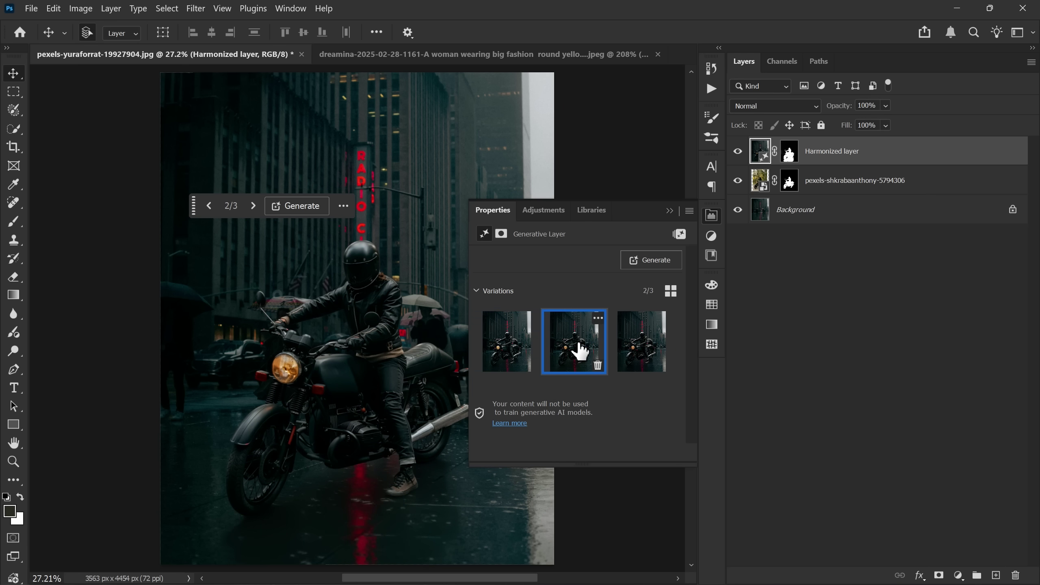
left_click(646, 343)
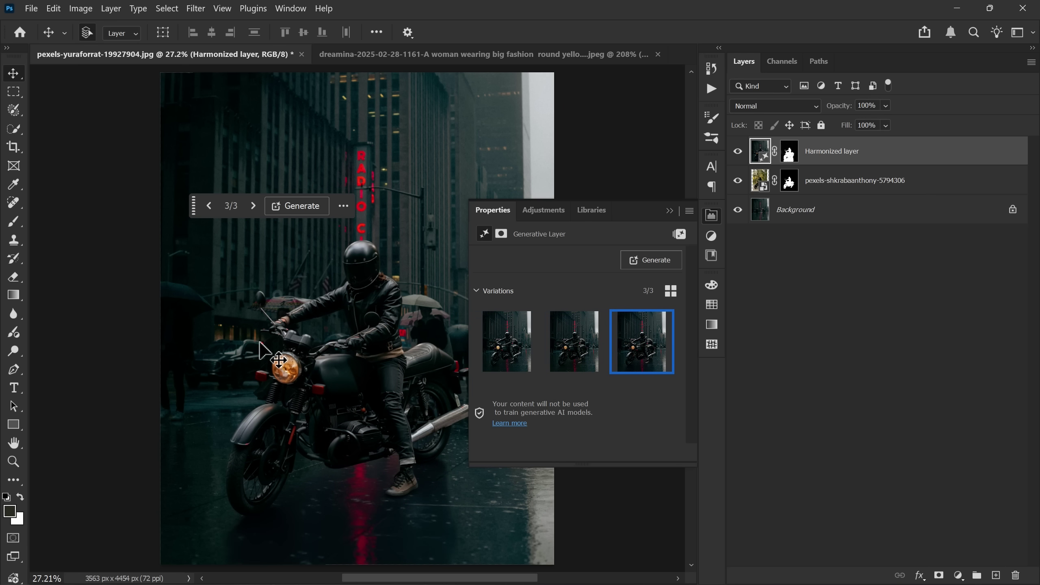
left_click(567, 348)
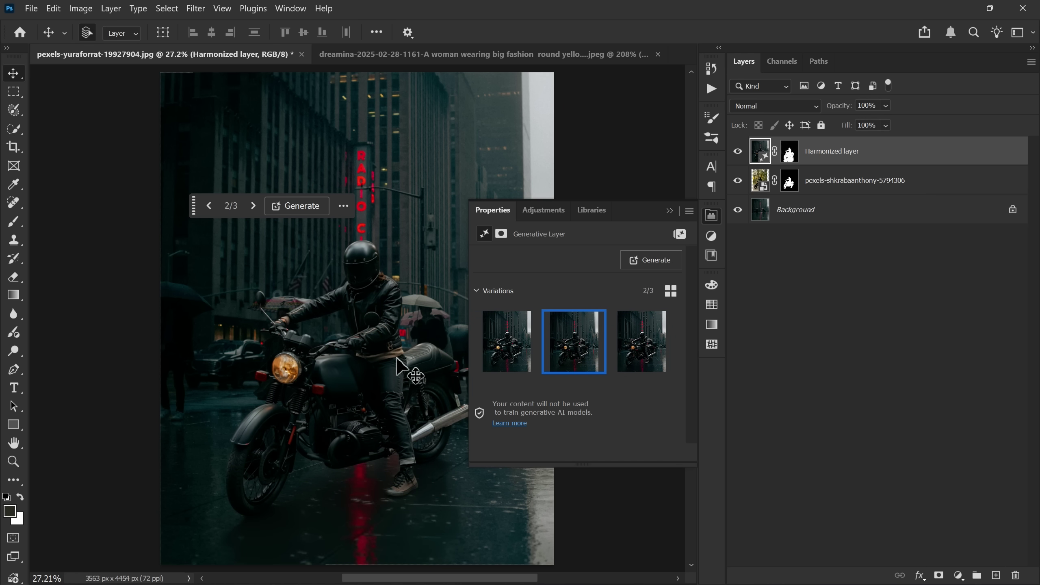
left_click(712, 214)
left_click(738, 155)
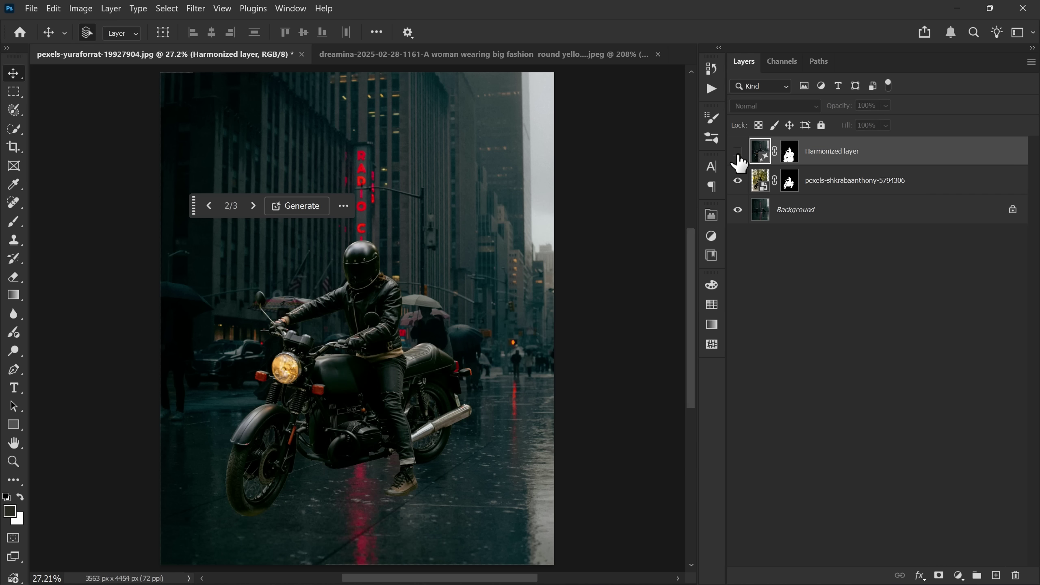
left_click(738, 153)
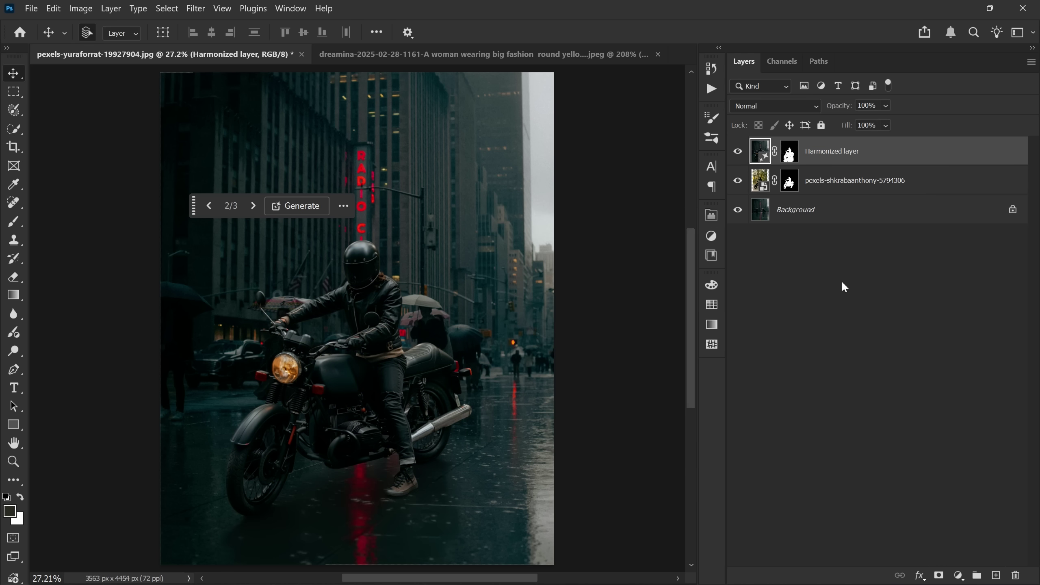
Step: Add a new empty Layer 1 set to Overlay blending
left_click(996, 575)
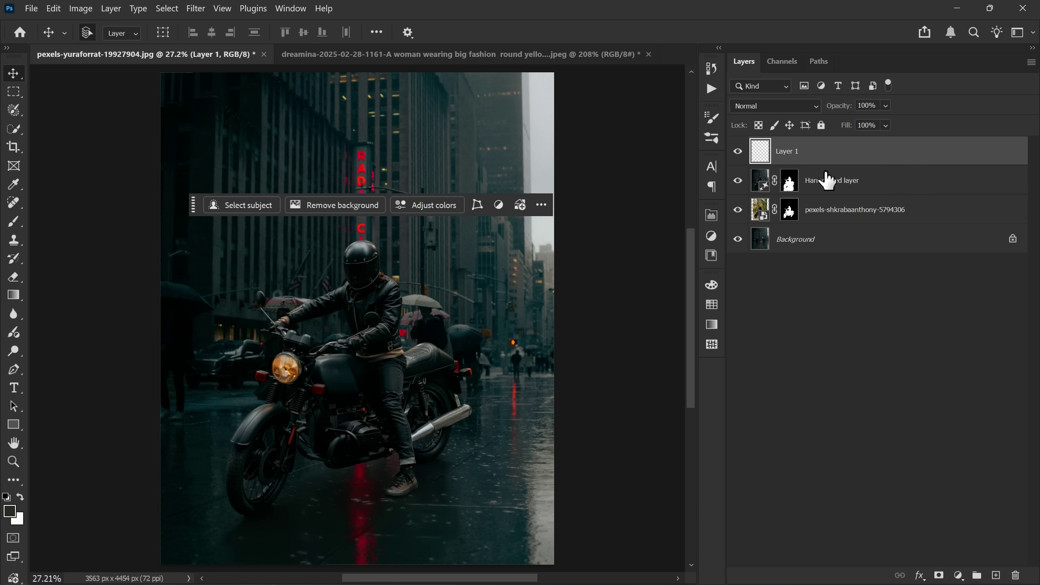
left_click(756, 106)
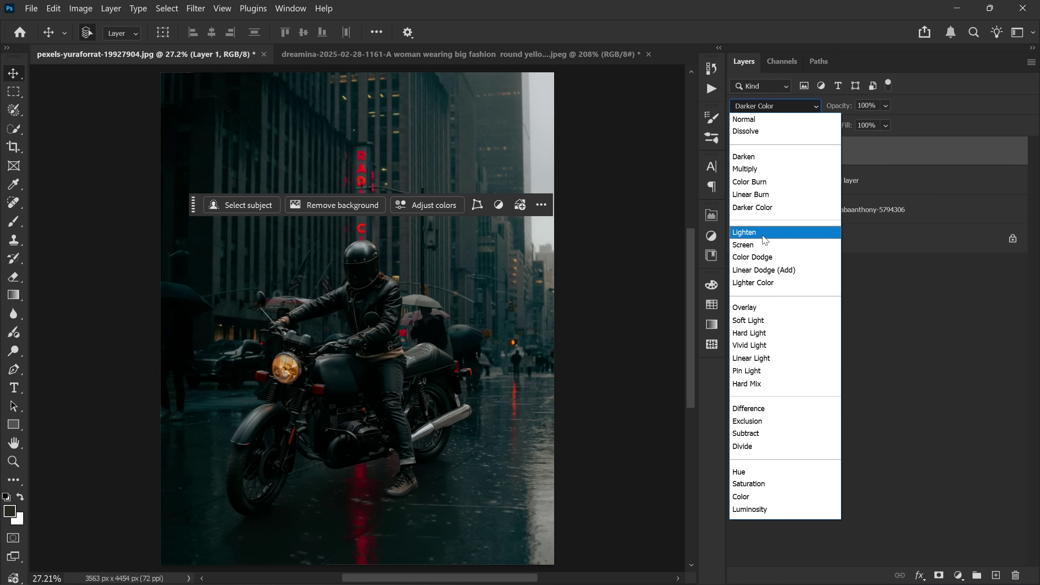
left_click(765, 308)
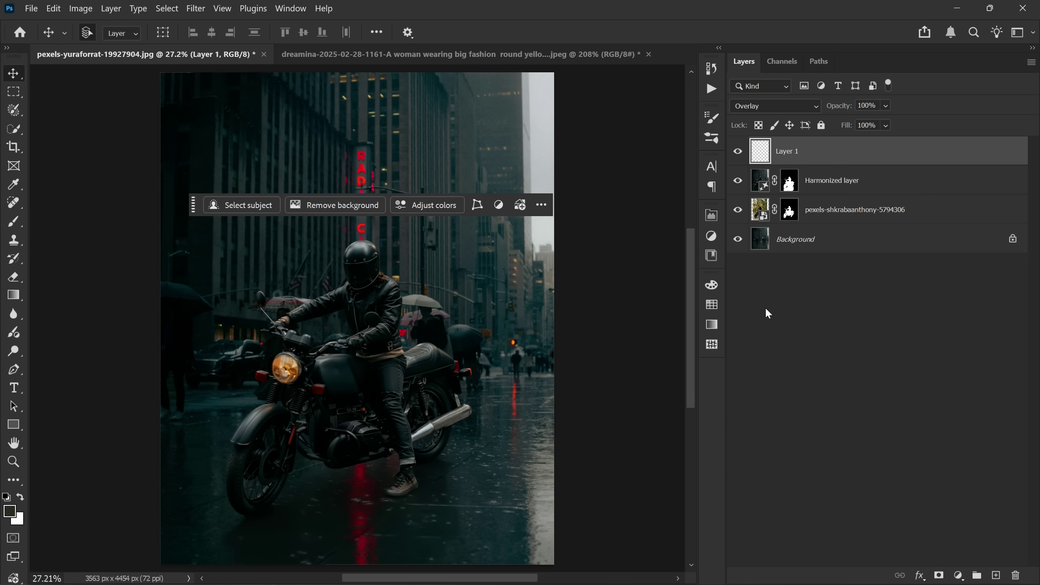
Step: Paint a warm glow over the motorcycle headlight with the Brush on the Overlay layer
right_click(13, 221)
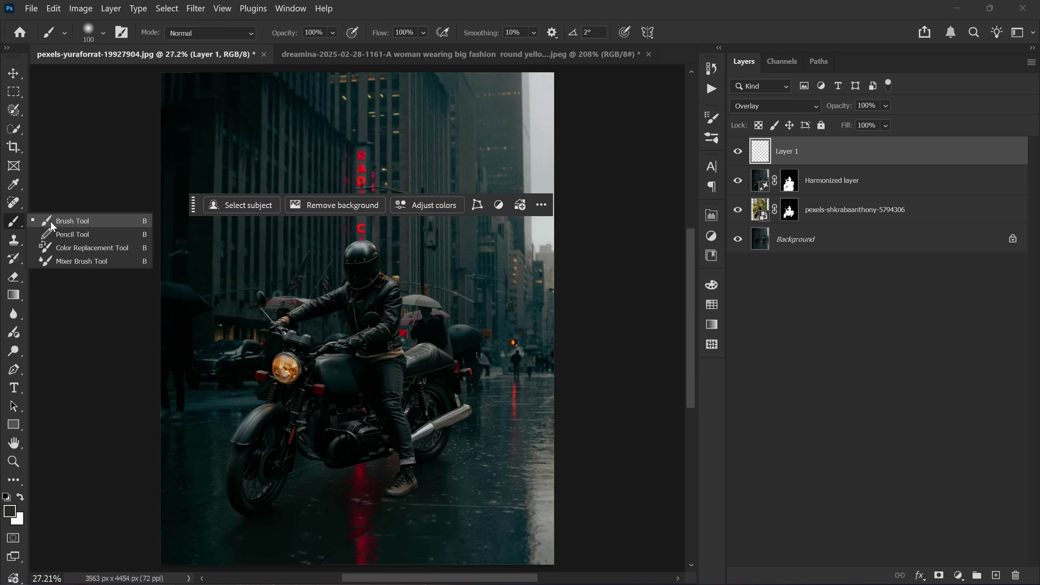
left_click(62, 220)
scroll(277, 368, "up", 2)
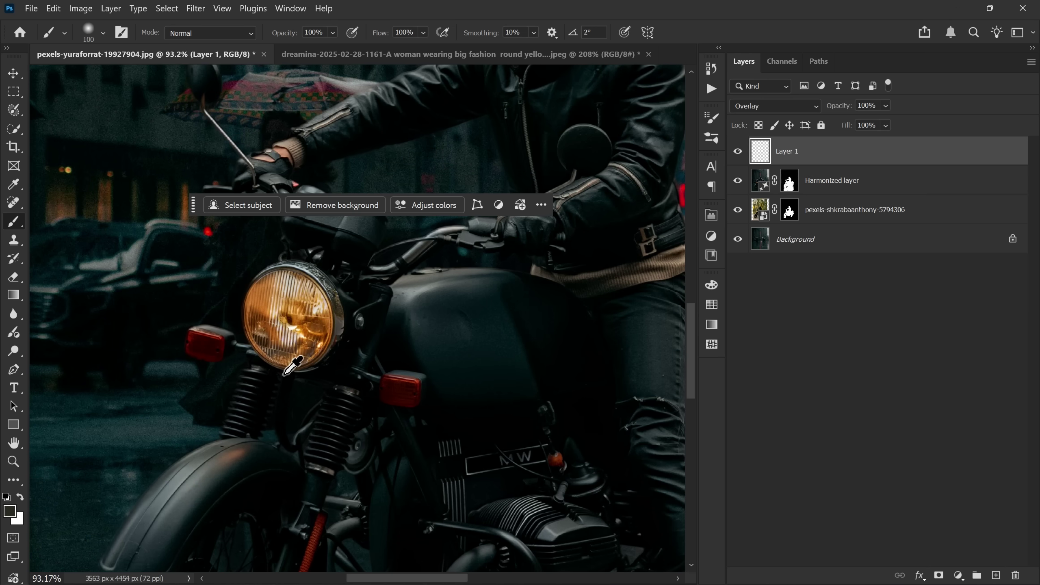
scroll(278, 368, "up", 3)
scroll(311, 335, "up", 2)
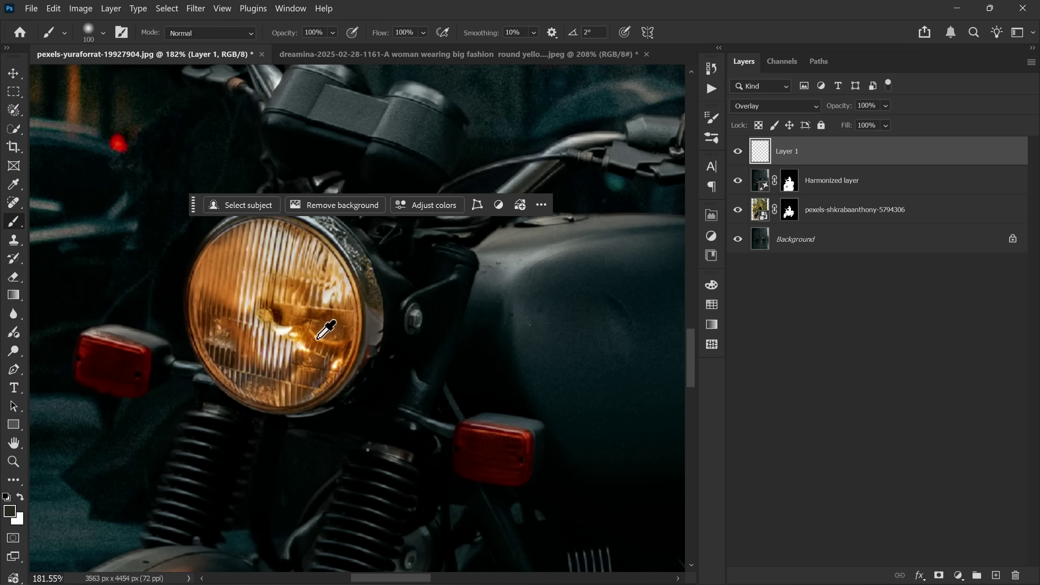
scroll(317, 335, "down", 2)
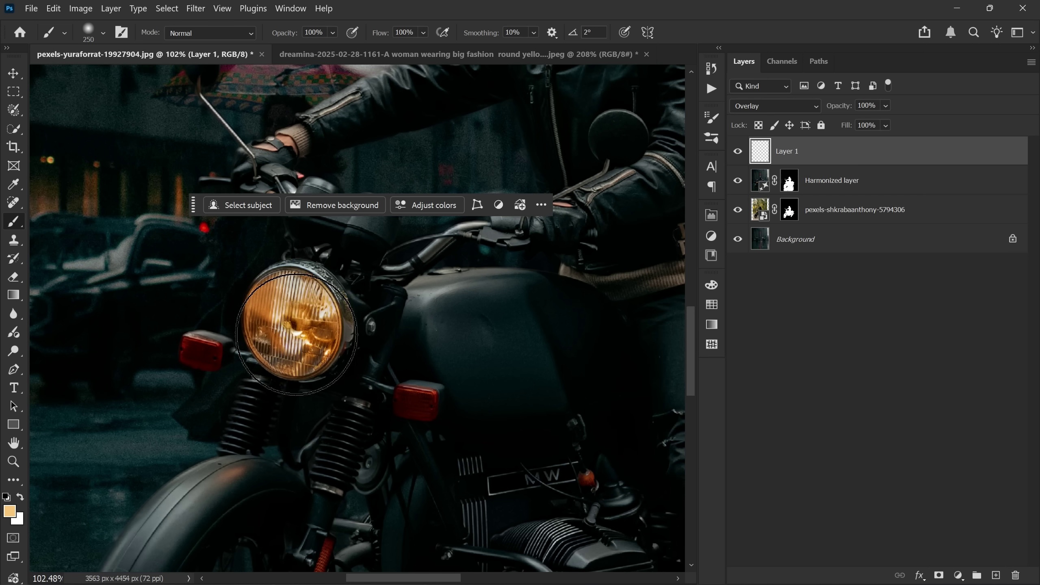
key("bracketright")
key("bracketright")
key("bracketright")
left_click_drag(289, 326, 286, 325)
key("bracketright")
key("bracketright")
left_click(287, 325)
scroll(286, 325, "down", 4)
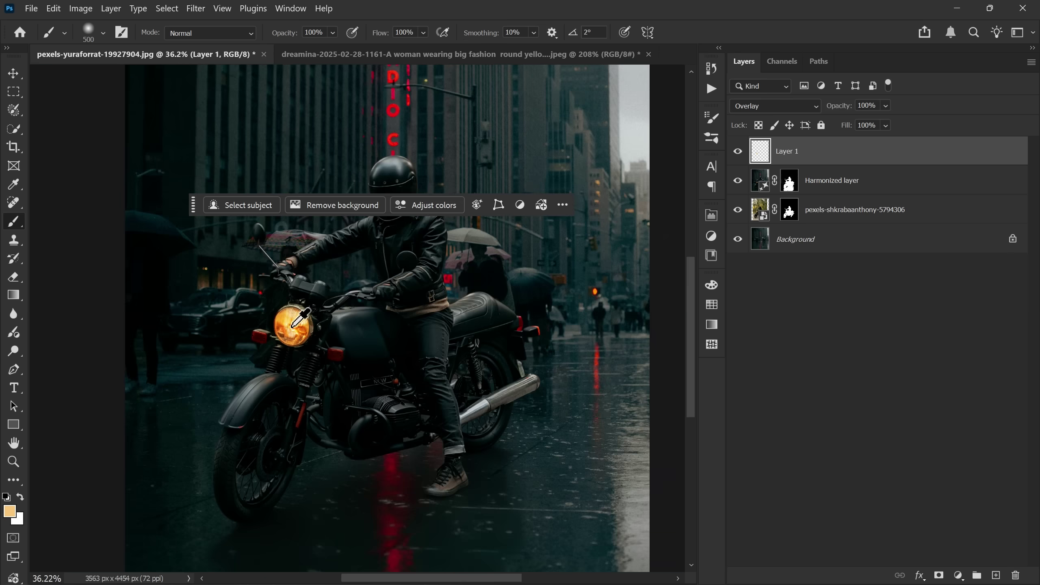
scroll(267, 393, "up", 3)
scroll(274, 386, "up", 2)
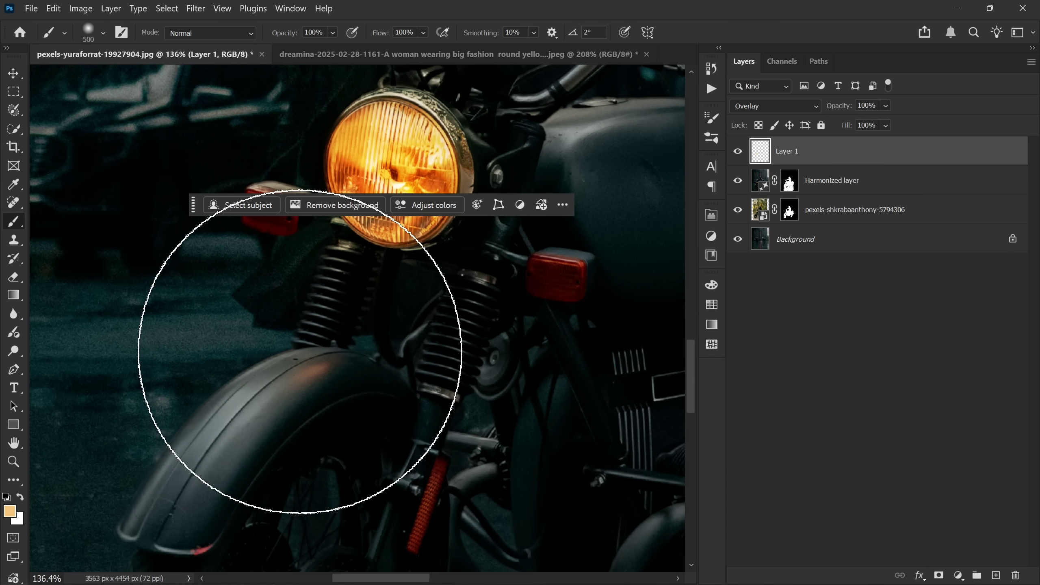
key("bracketleft")
key("bracketleft")
key("bracketleft")
key("shift+4")
key("shift+4")
scroll(400, 370, "down", 5)
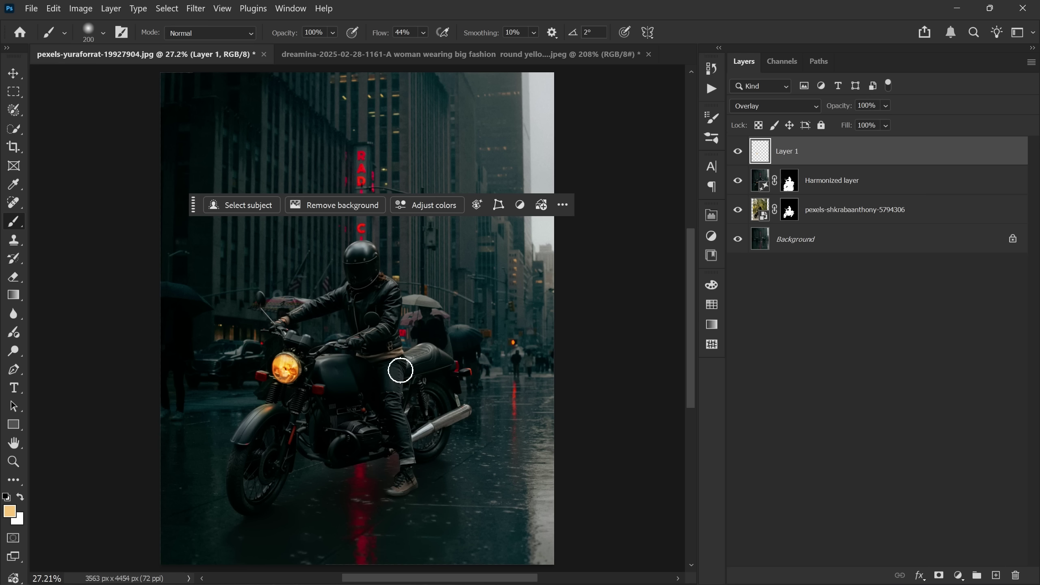
Step: Group Layer 1 and the Harmonized layer into Group 1 and toggle it to compare
key("v")
left_click(818, 180, "shift")
key("ctrl+g")
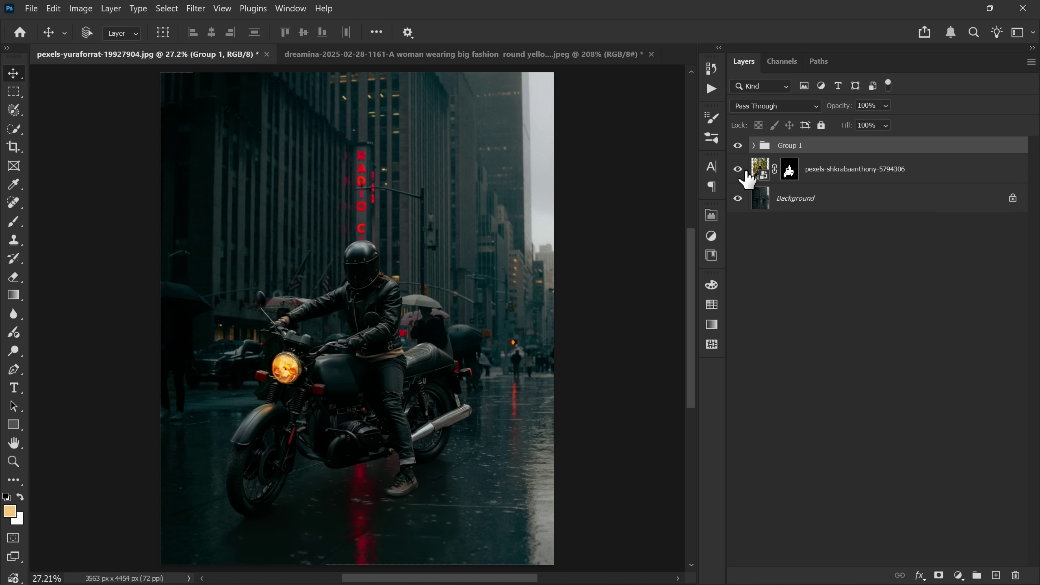
left_click(738, 145)
left_click(738, 146)
left_click(738, 146)
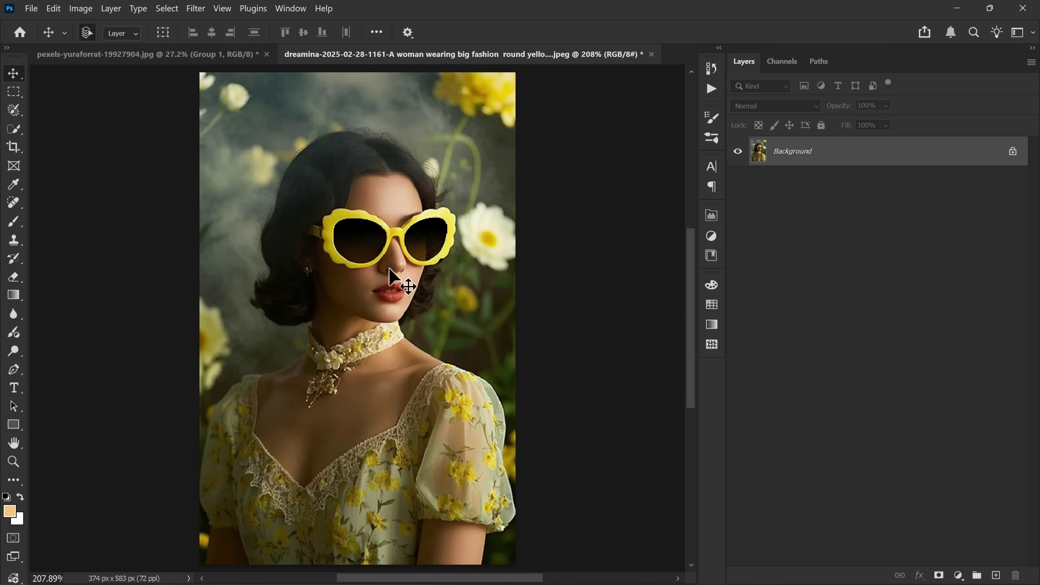
Step: Zoom into the face, necklace and neckline to inspect pixelation, then fit the portrait
mouse_move(384, 267)
left_mouse_down()
mouse_move(427, 300)
mouse_move(414, 285)
left_mouse_up()
left_click_drag(298, 429, 332, 202)
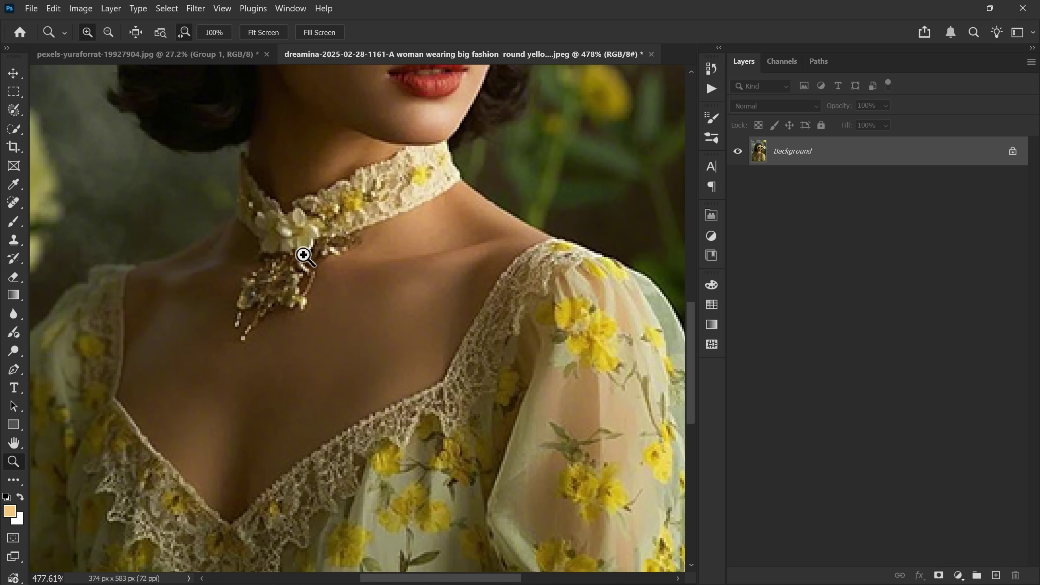
mouse_move(303, 255)
left_mouse_down()
mouse_move(343, 283)
mouse_move(314, 263)
left_mouse_up()
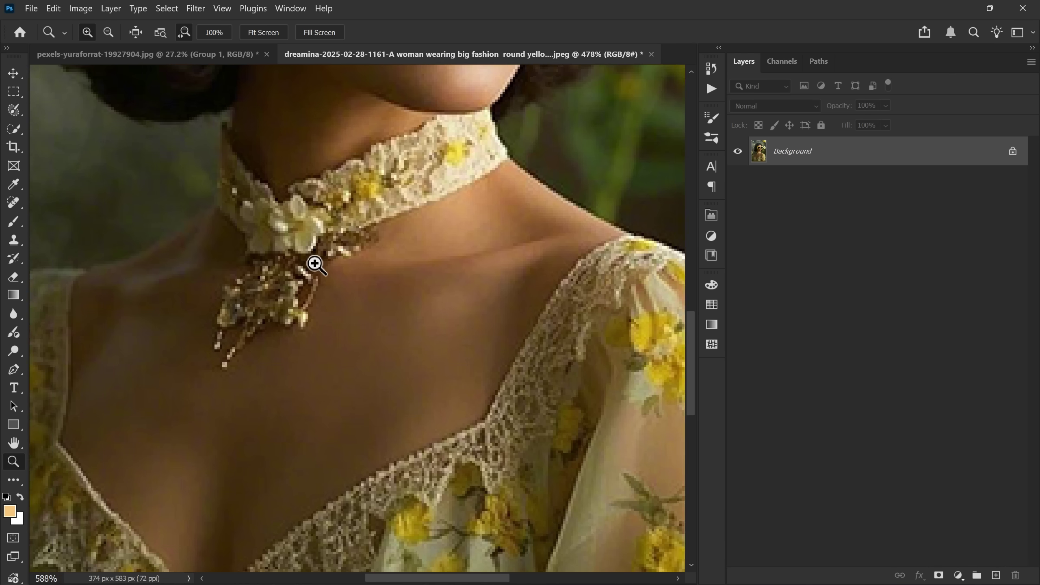
left_click_drag(431, 379, 367, 139)
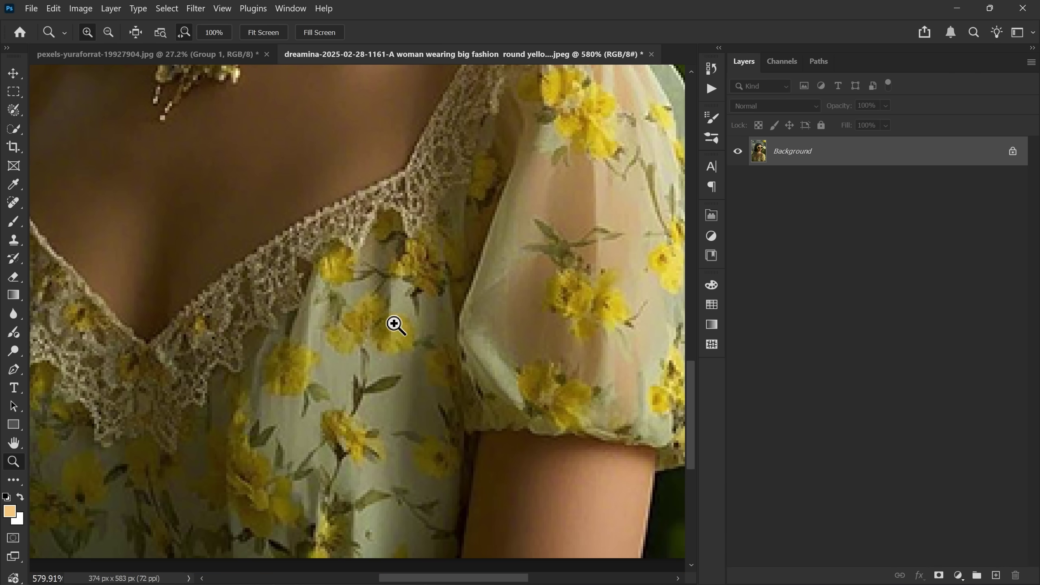
mouse_move(487, 168)
left_mouse_down()
mouse_move(446, 371)
mouse_move(495, 331)
mouse_move(506, 339)
mouse_move(453, 271)
mouse_move(457, 411)
left_mouse_up()
left_click_drag(453, 249, 473, 252)
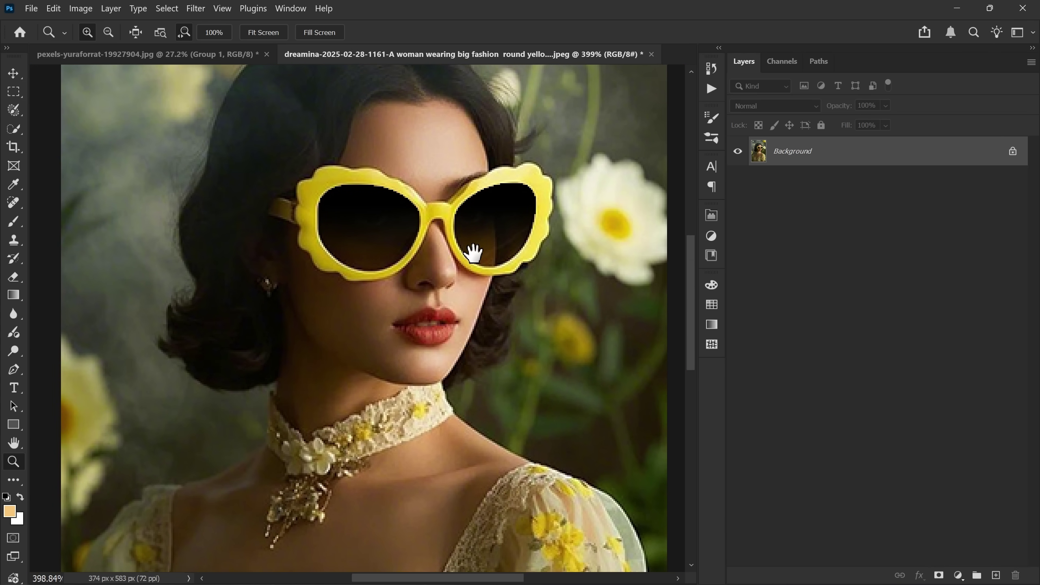
scroll(473, 255, "down", 3)
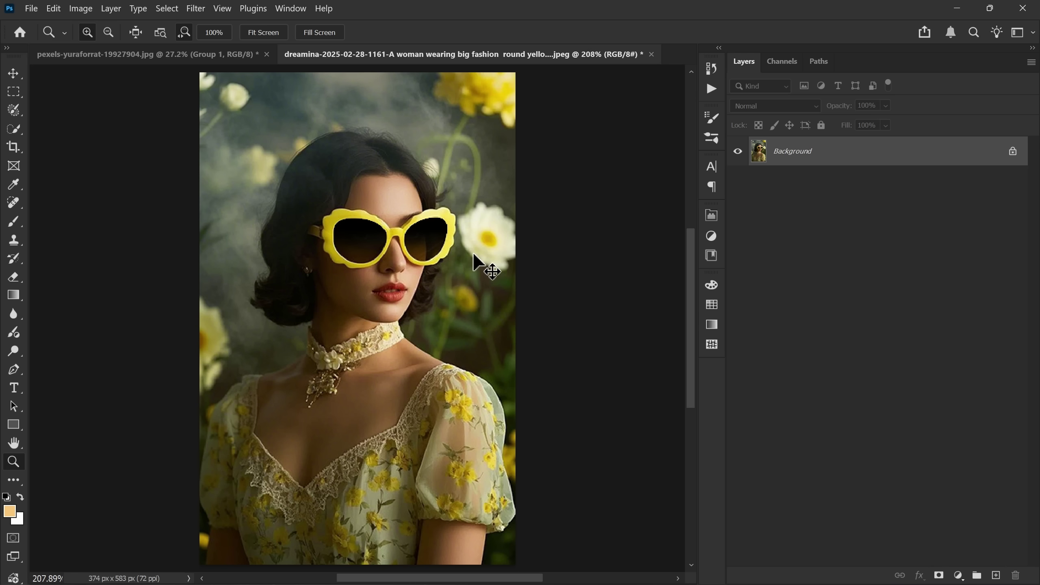
key("v")
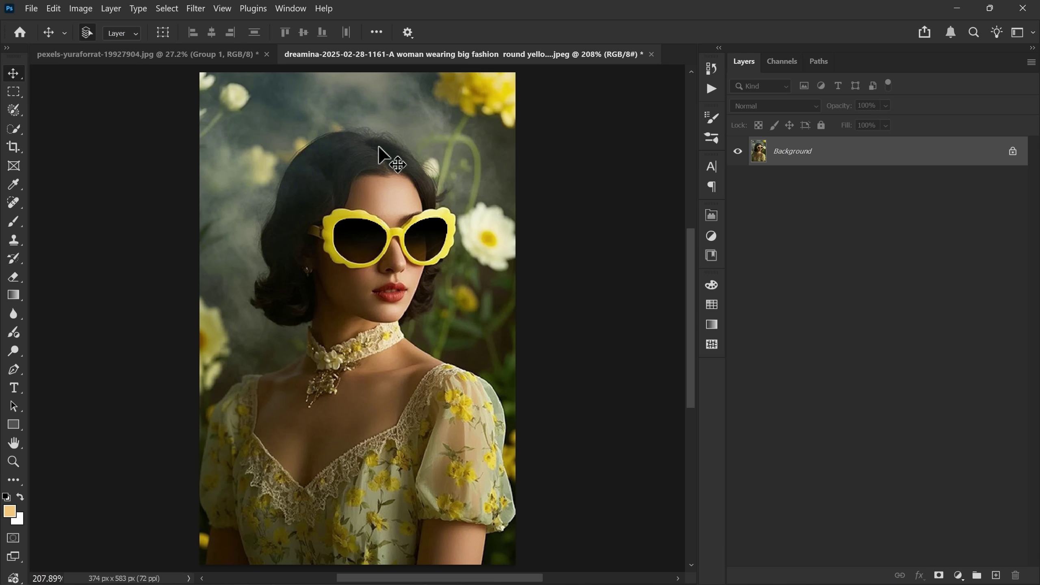
Step: Generative Upscale the portrait 4x with Topaz Gigapixel, keeping Face recovery on
left_click(80, 9)
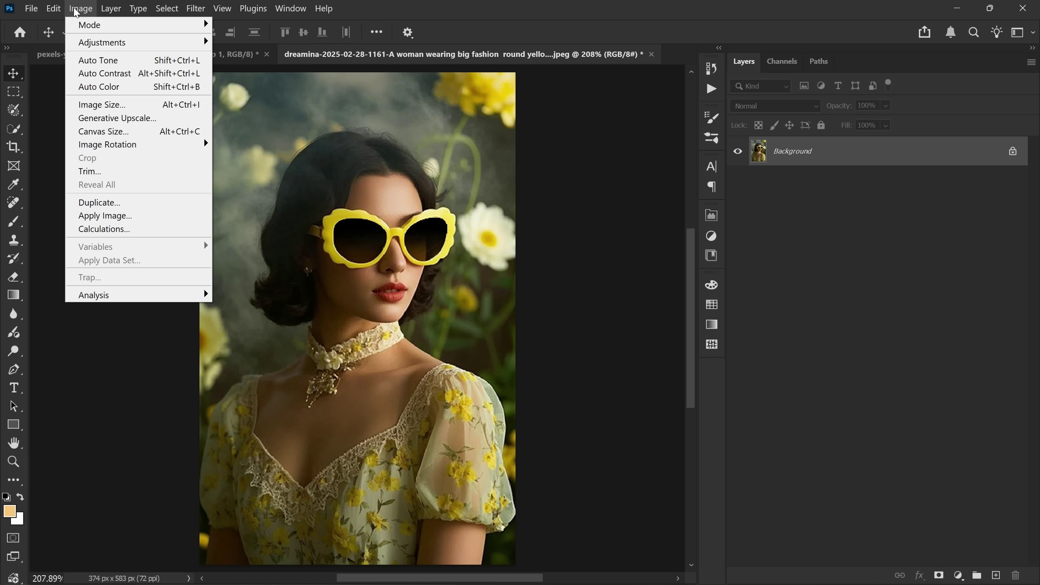
left_click(106, 122)
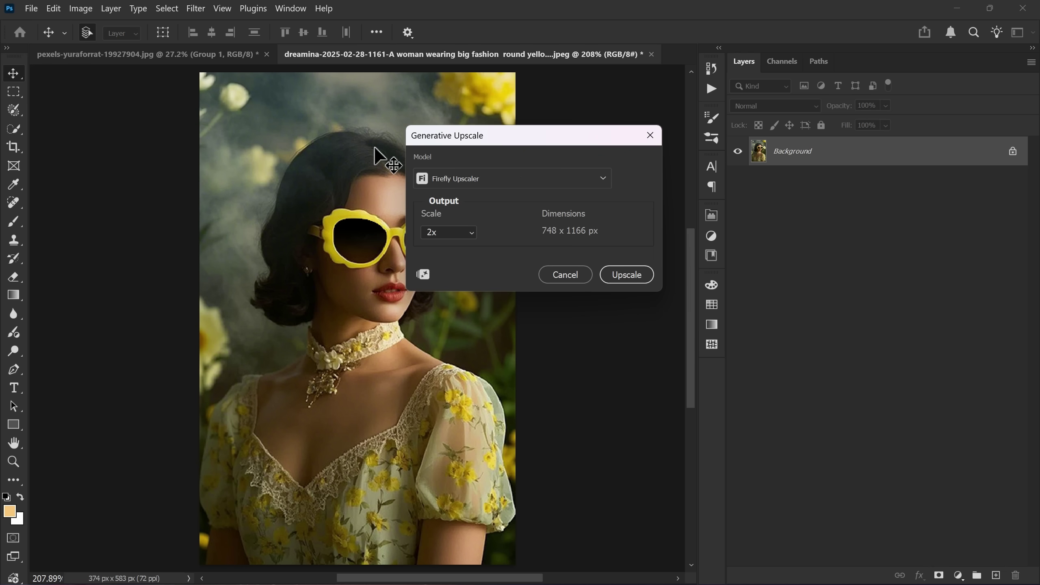
left_click(481, 186)
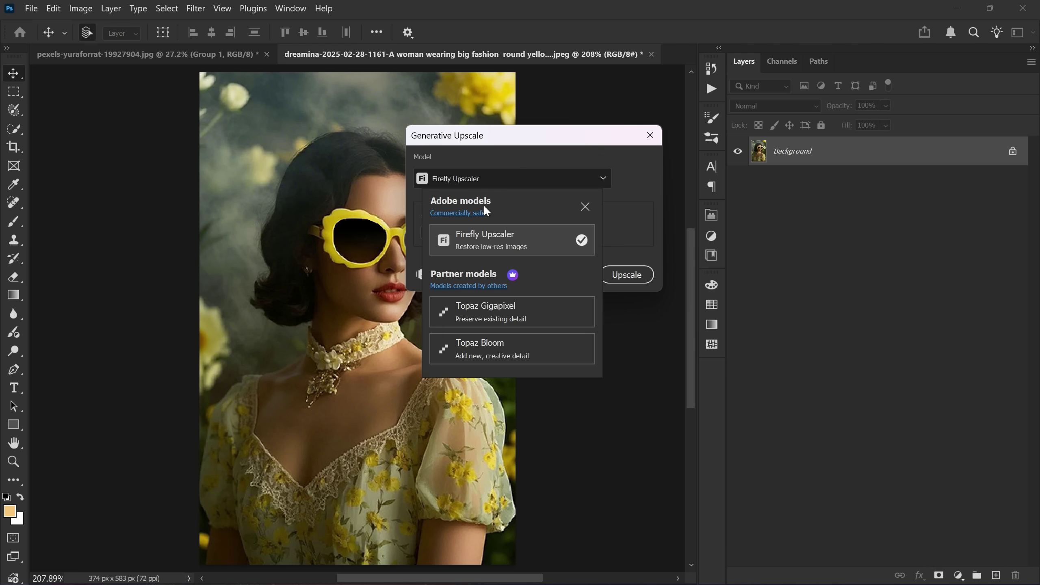
left_click(489, 313)
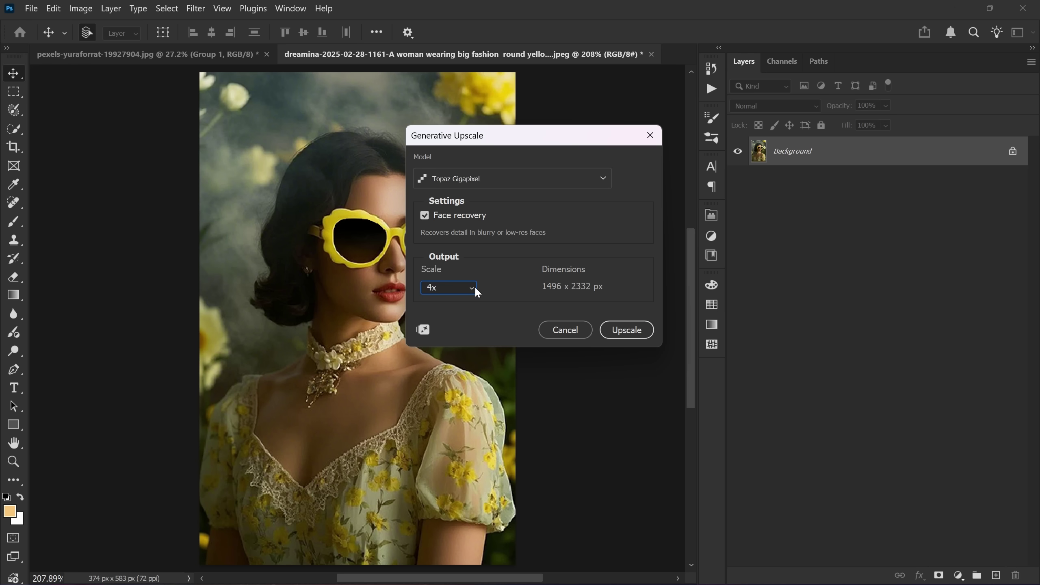
left_click(631, 329)
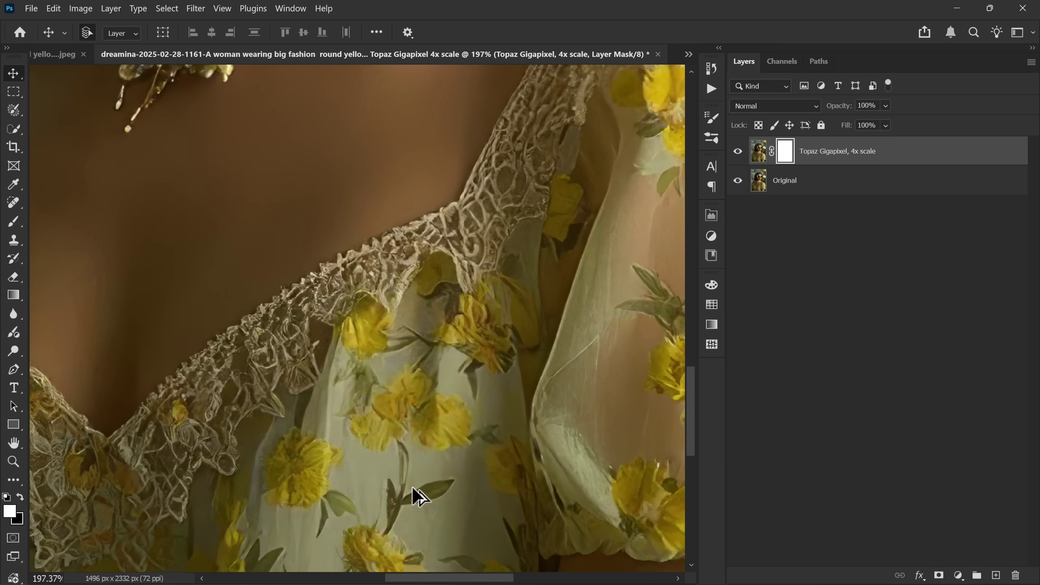
scroll(297, 371, "up", 5)
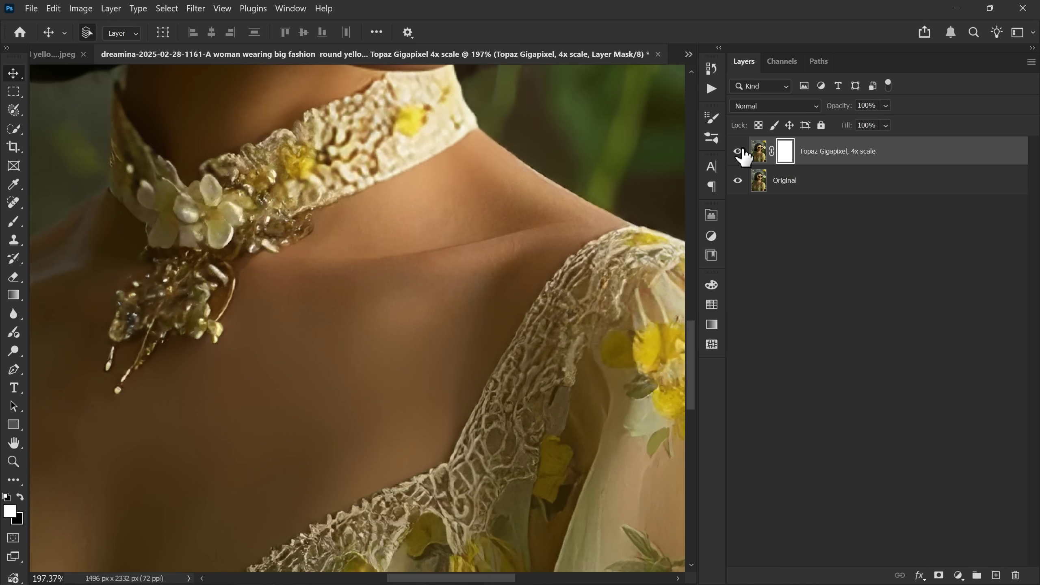
Step: Toggle the Topaz Gigapixel layer off and on to compare it with the original
left_click(738, 151)
scroll(429, 371, "up", 5)
scroll(441, 279, "up", 3)
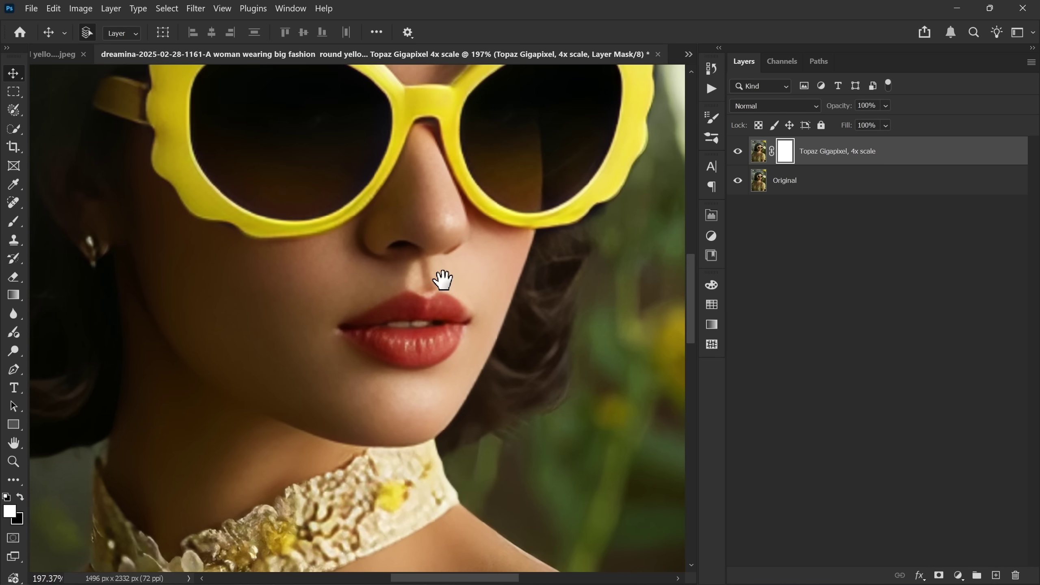
left_click(738, 151)
scroll(360, 210, "down", 5)
scroll(361, 209, "down", 3)
scroll(291, 132, "down", 3)
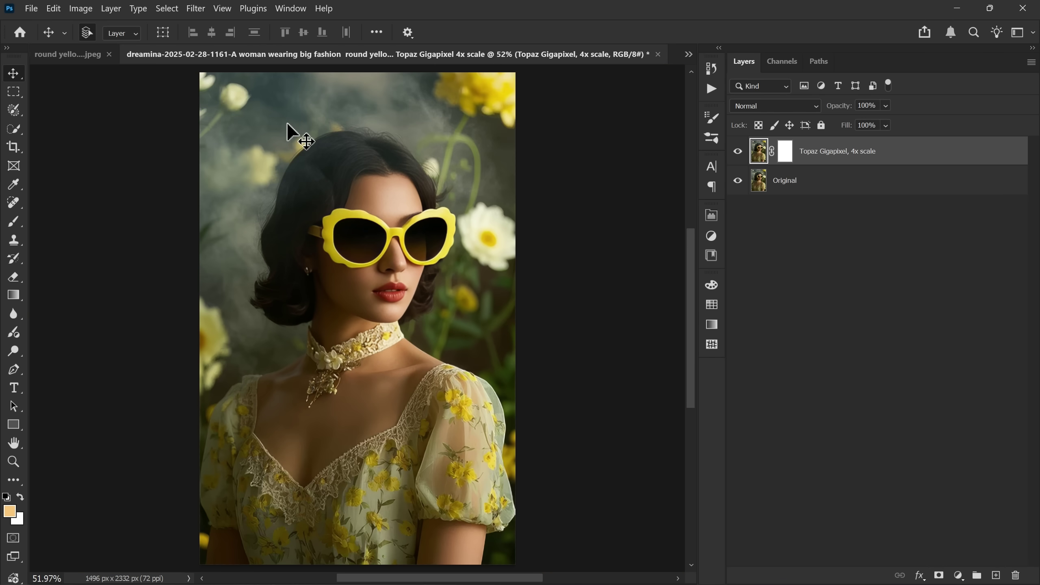
left_click(81, 8)
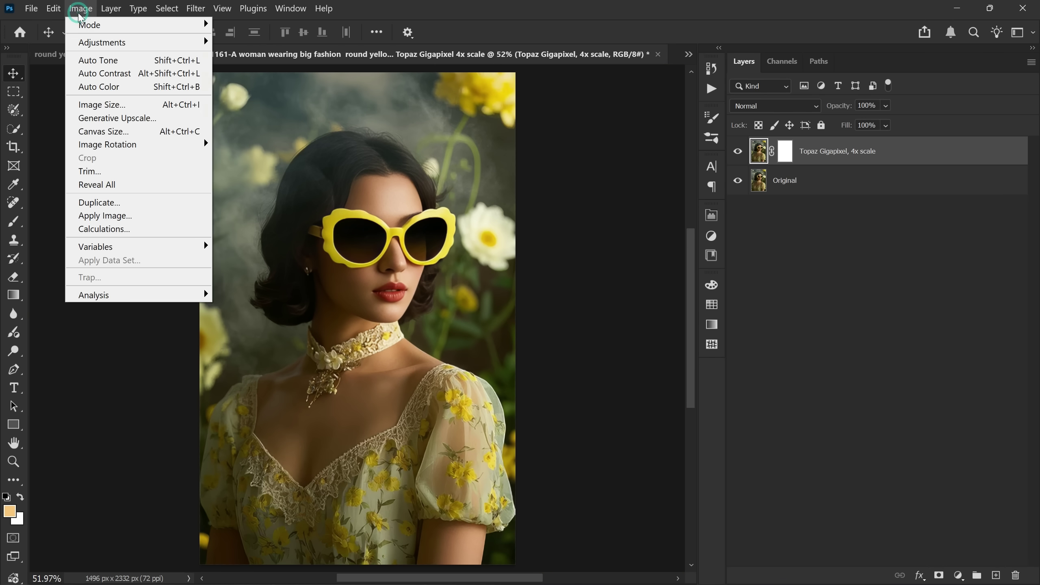
Step: Generative Upscale a further 2x with Firefly Upscaler, reaching 2992×4664 px
left_click(112, 121)
left_click(453, 178)
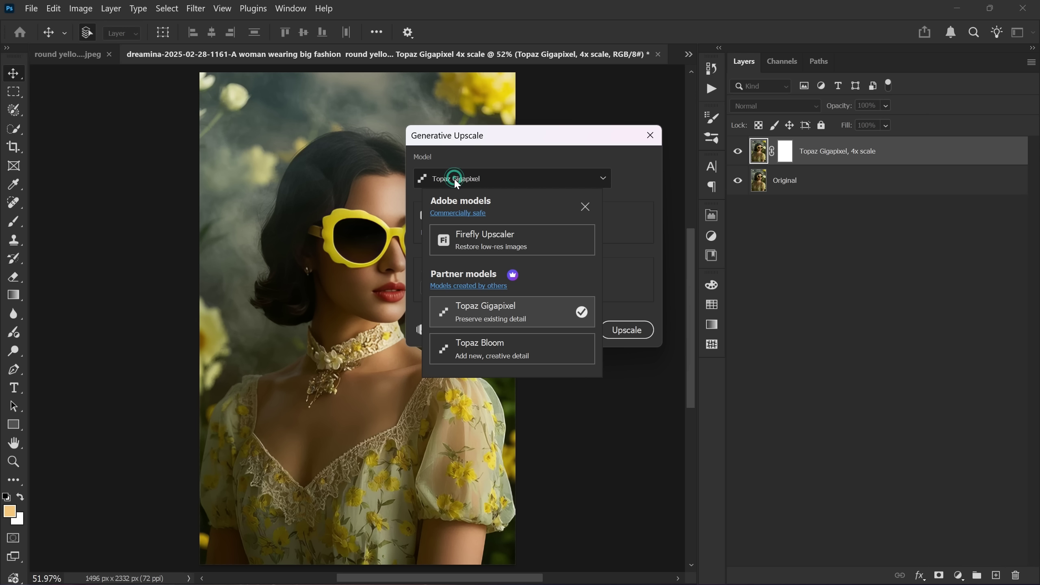
left_click(494, 238)
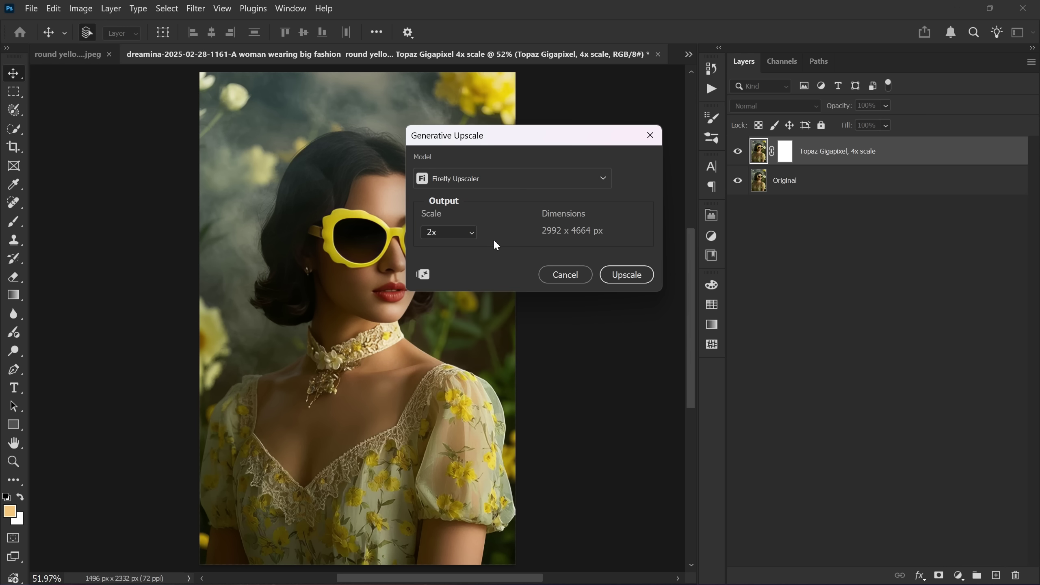
left_click(626, 274)
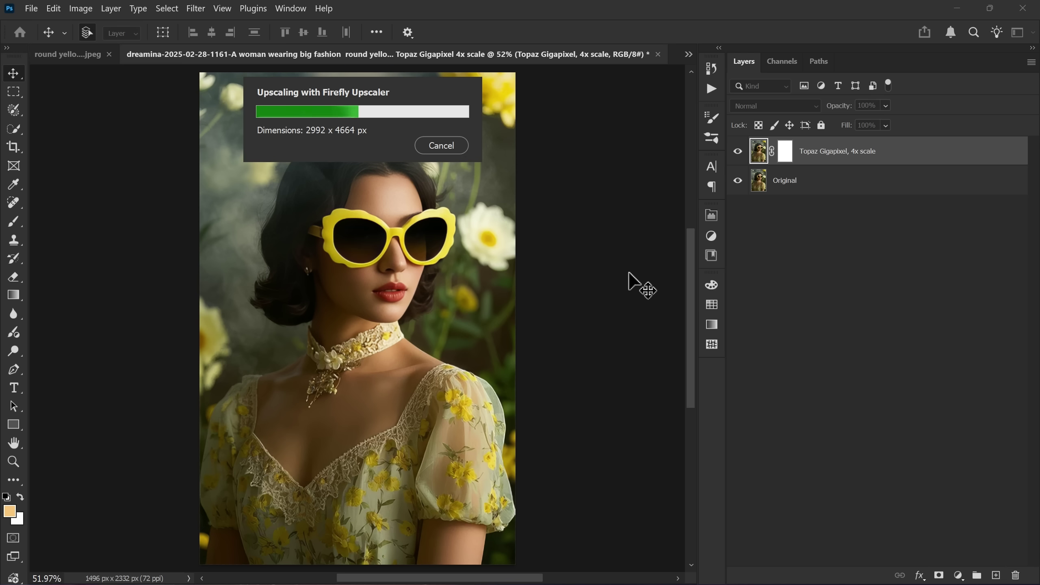
Step: Zoom into the neck and choker, then hide the Firefly Upscaler and Original layers
key("z")
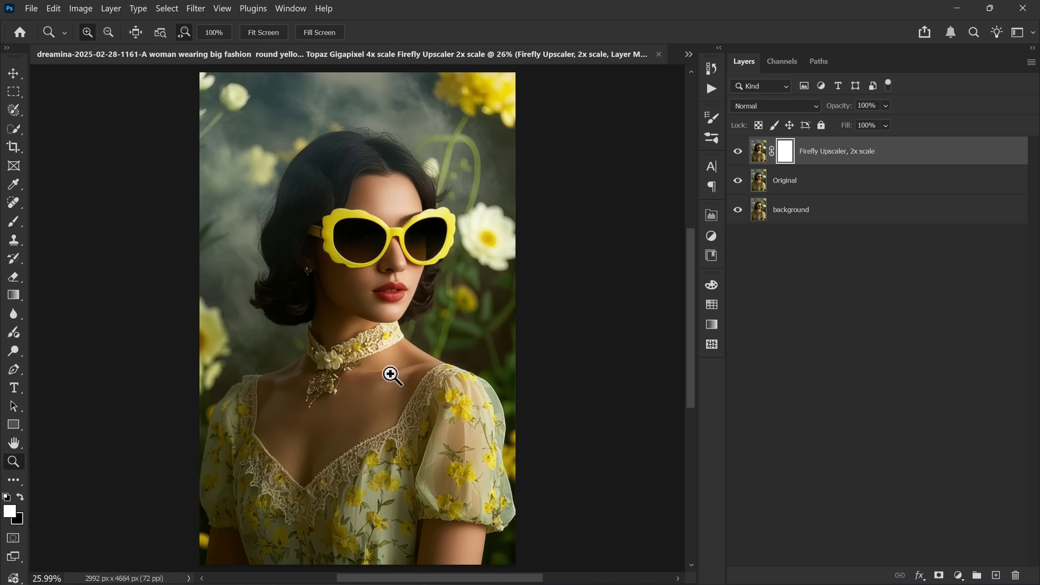
left_click_drag(390, 371, 549, 365)
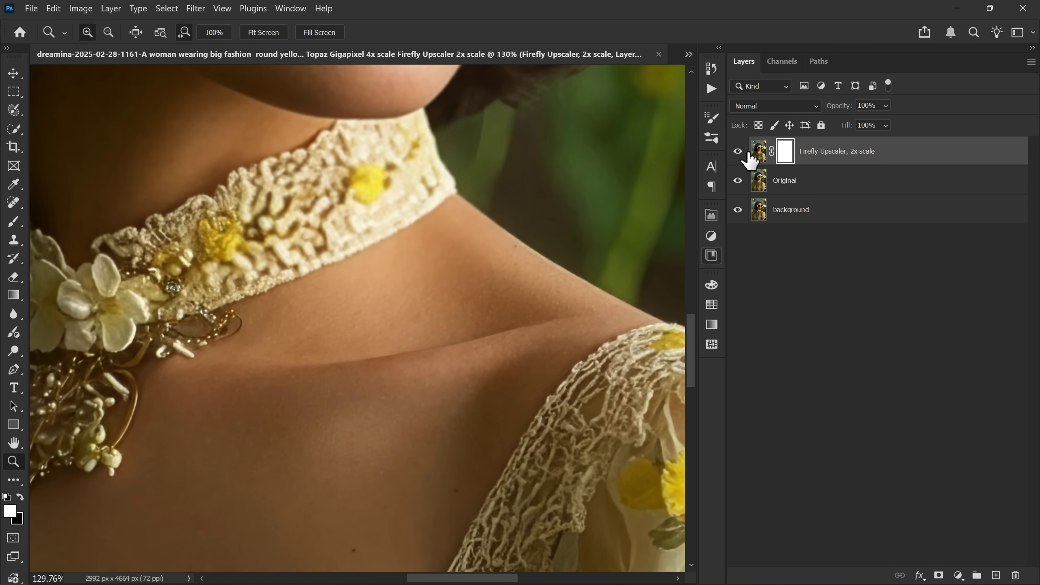
left_click(738, 152)
left_click(738, 152)
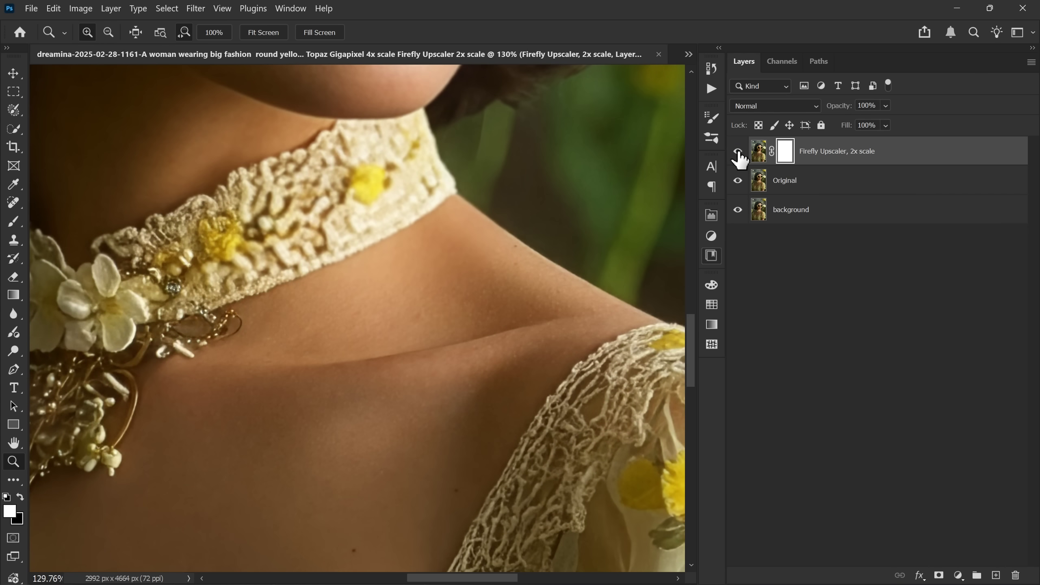
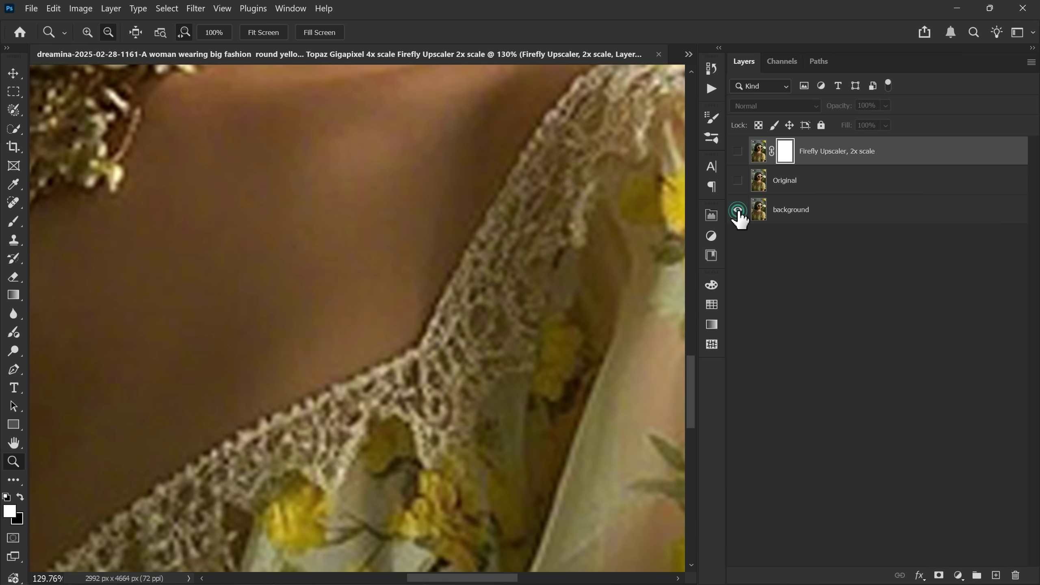
Step: Compare the Firefly-upscaled portrait with the blurry original over the necklace, face and dress lace
left_click(738, 212, "alt")
left_click_drag(255, 156, 442, 356)
left_click(737, 211, "alt")
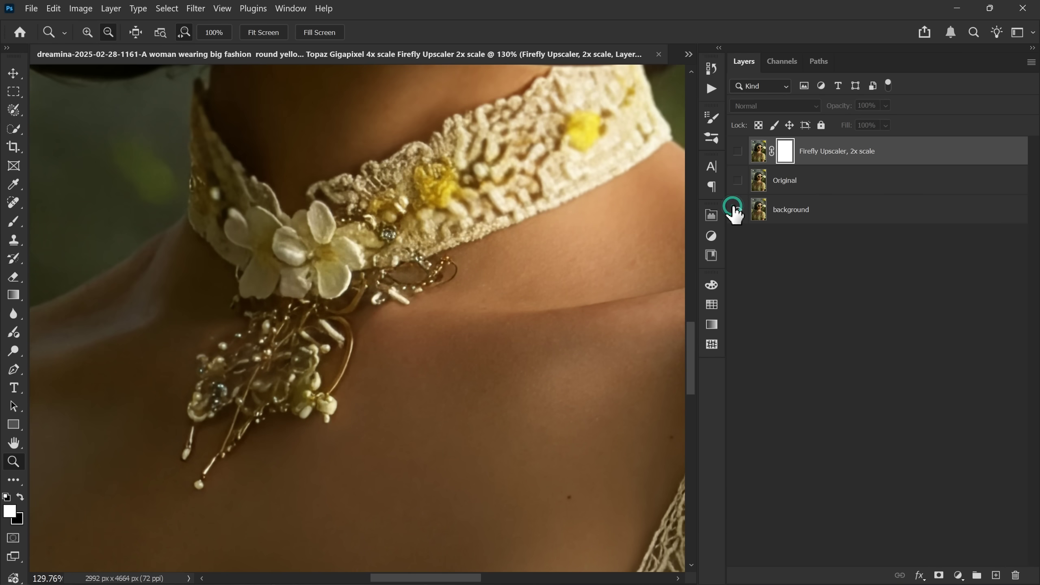
left_click(736, 212, "alt")
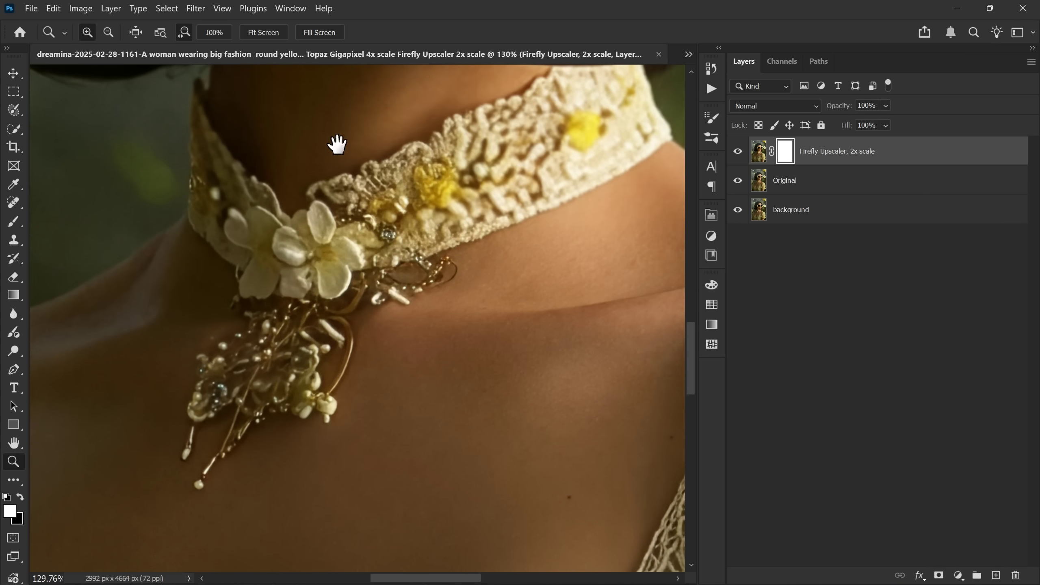
left_click_drag(337, 145, 297, 320)
left_click(738, 210, "alt")
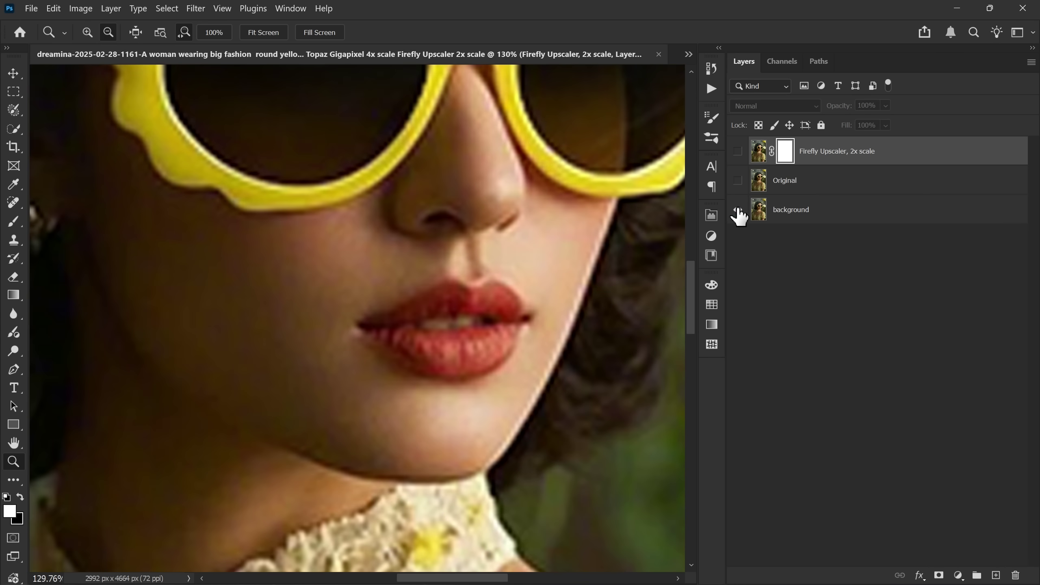
scroll(423, 260, "down", 8)
scroll(281, 367, "up", 4)
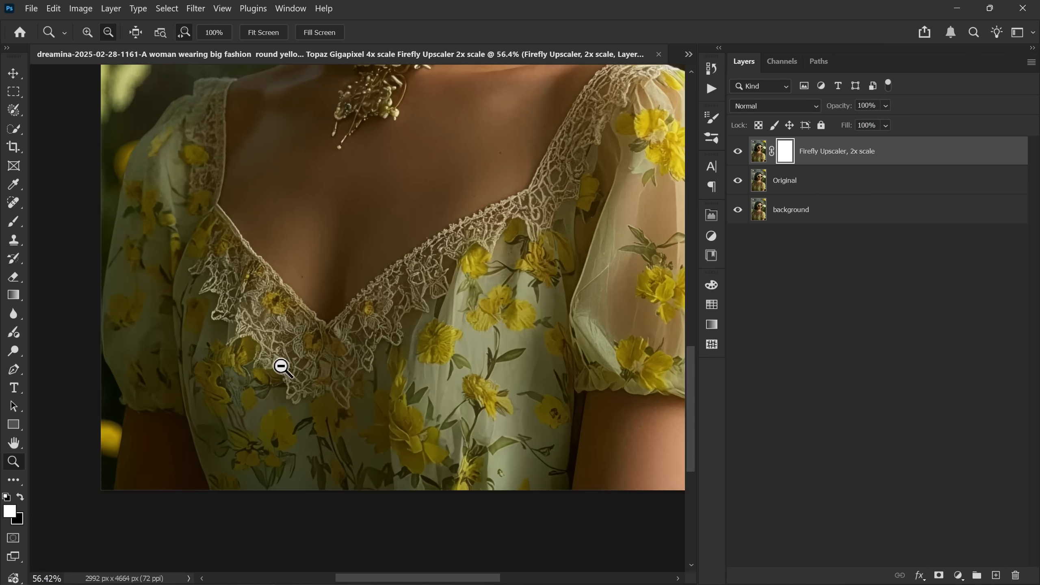
scroll(281, 367, "up", 3)
left_click(738, 210, "alt")
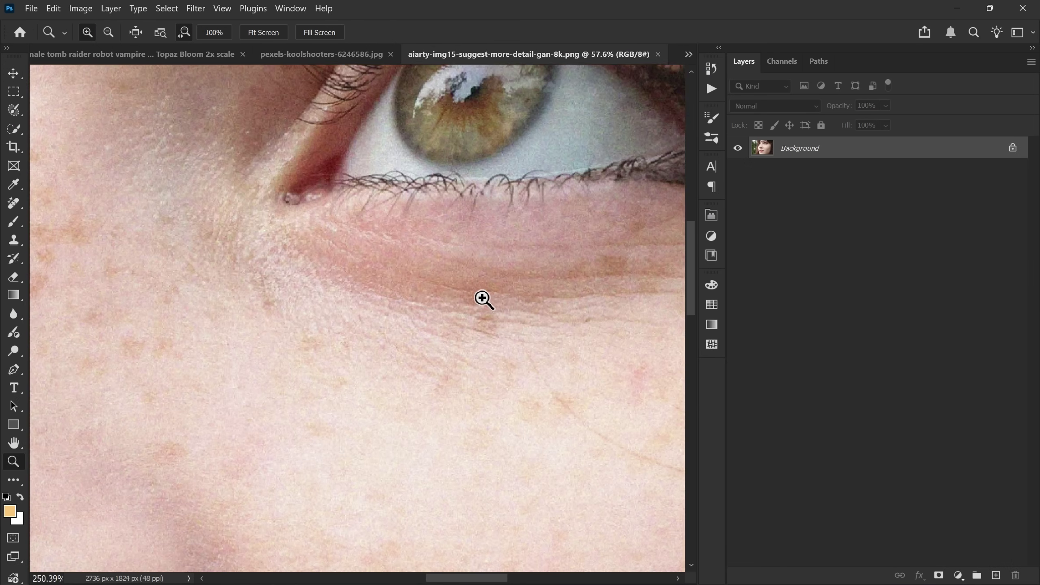
Step: Zoom in on the eye photo's iris and lashes to inspect the grain, then show the Filter menu
mouse_move(453, 244)
left_mouse_down()
mouse_move(495, 312)
mouse_move(404, 315)
mouse_move(360, 391)
left_mouse_up()
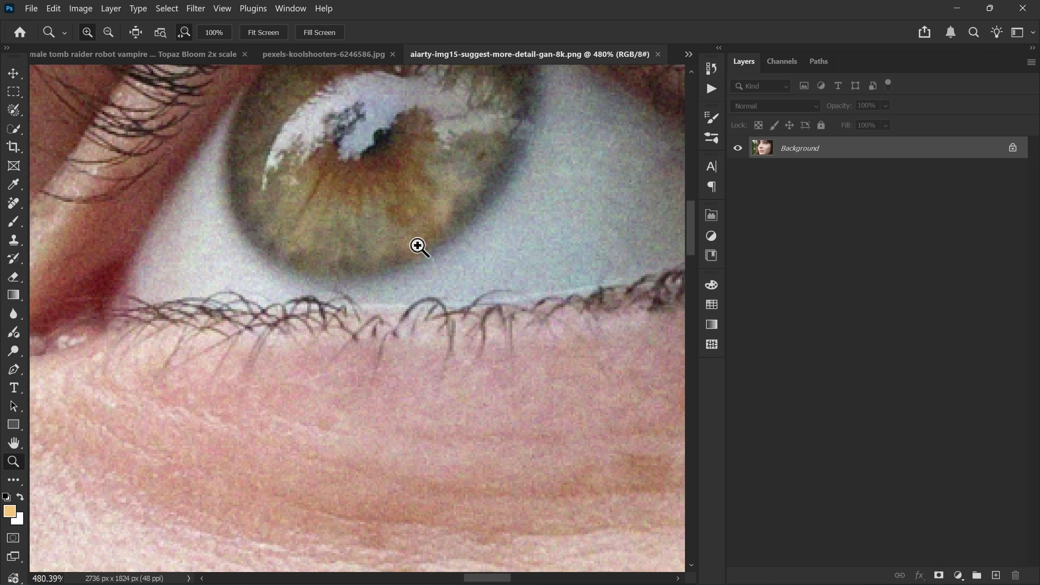
left_click_drag(417, 243, 428, 235)
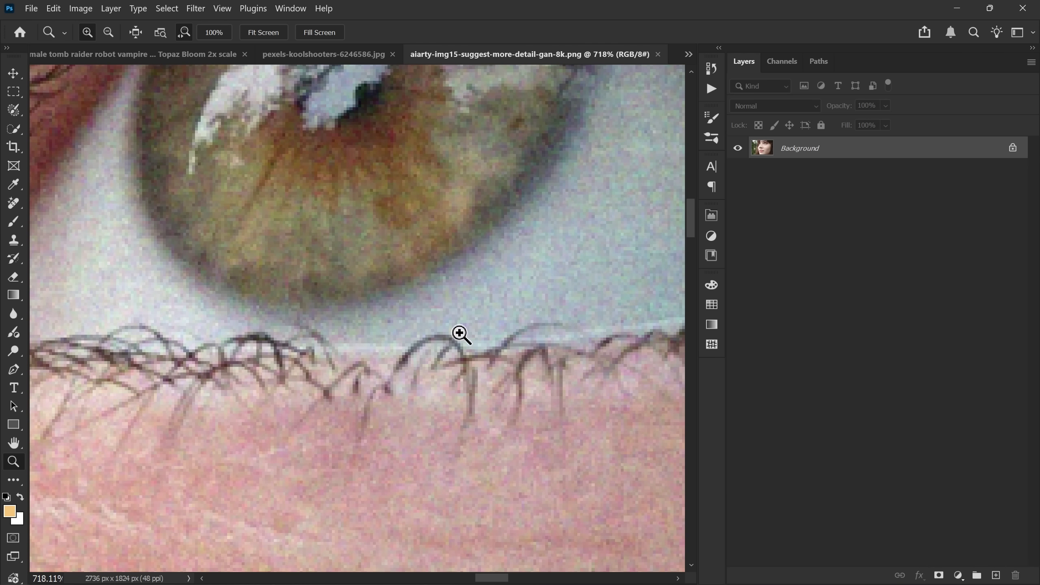
left_click_drag(461, 334, 434, 298)
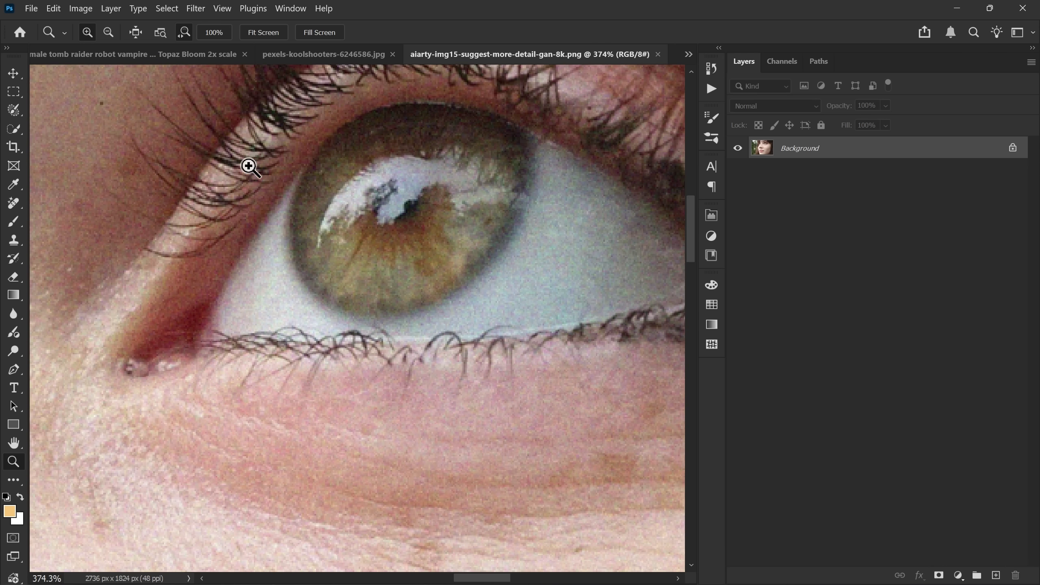
left_click(195, 8)
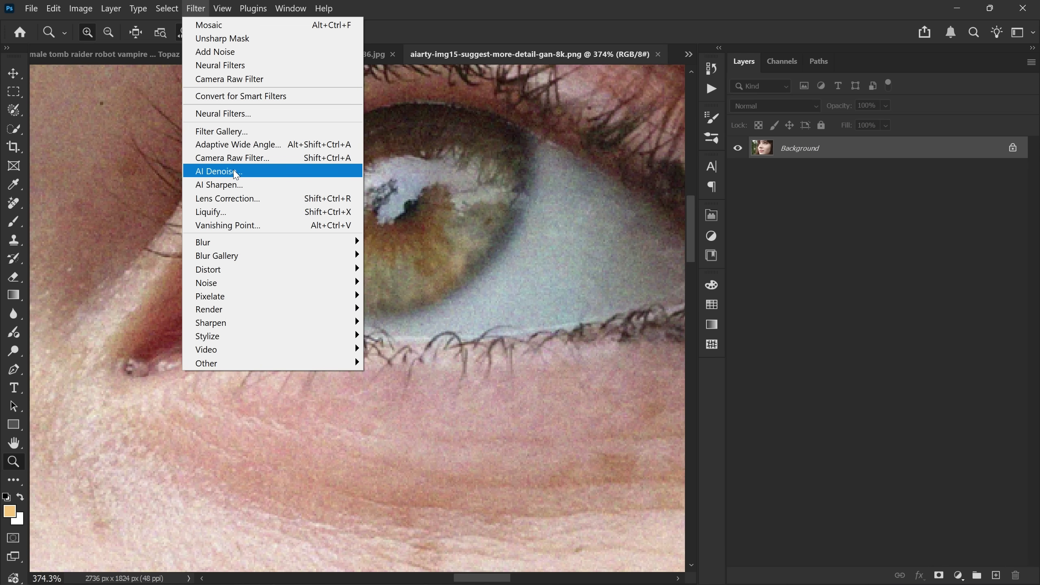
Step: Apply AI Denoise to the eye close-up and compare noisy and denoised versions with undo/redo
left_click(234, 172)
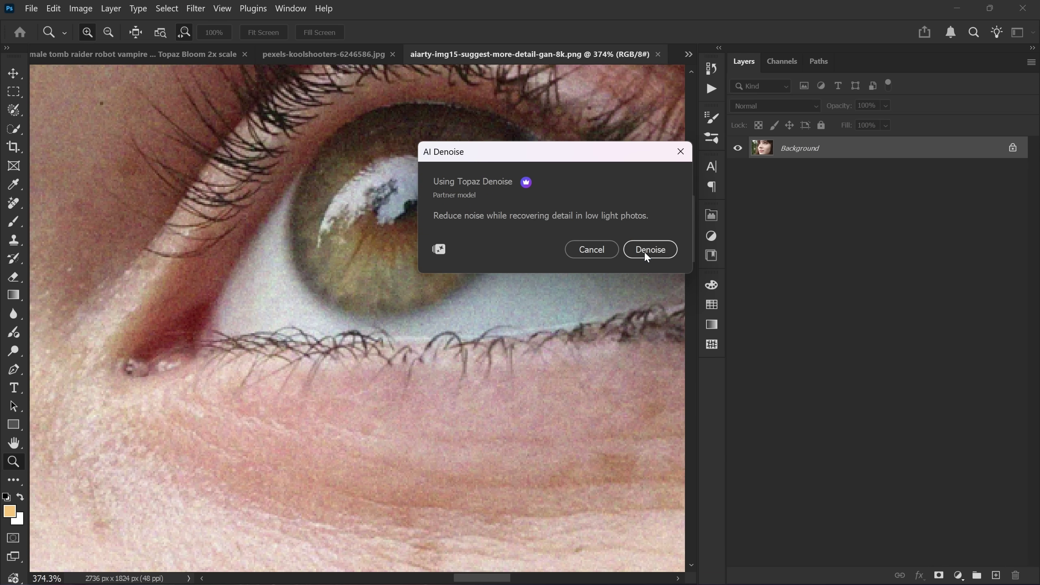
left_click(650, 250)
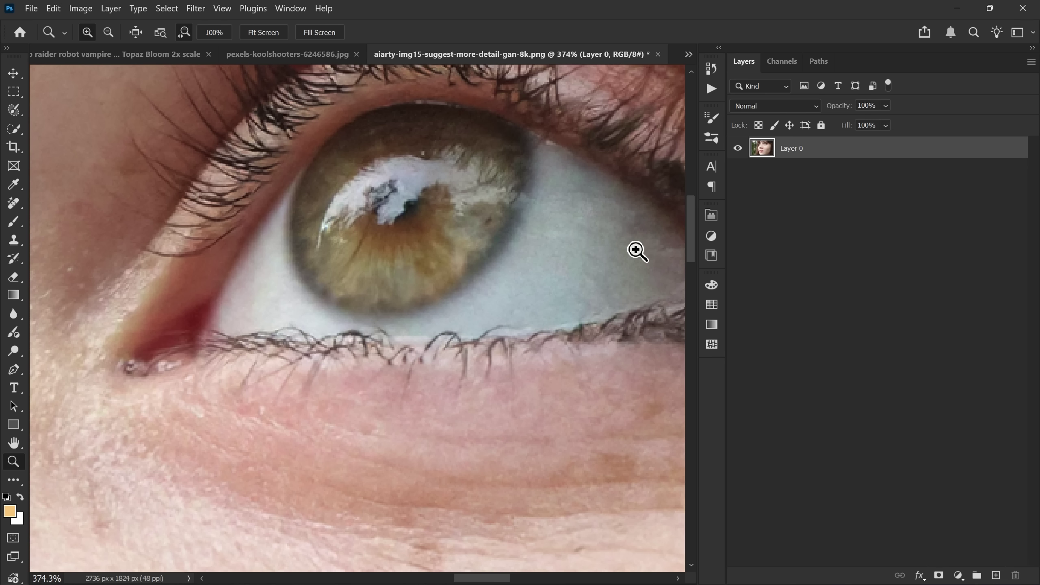
key("v")
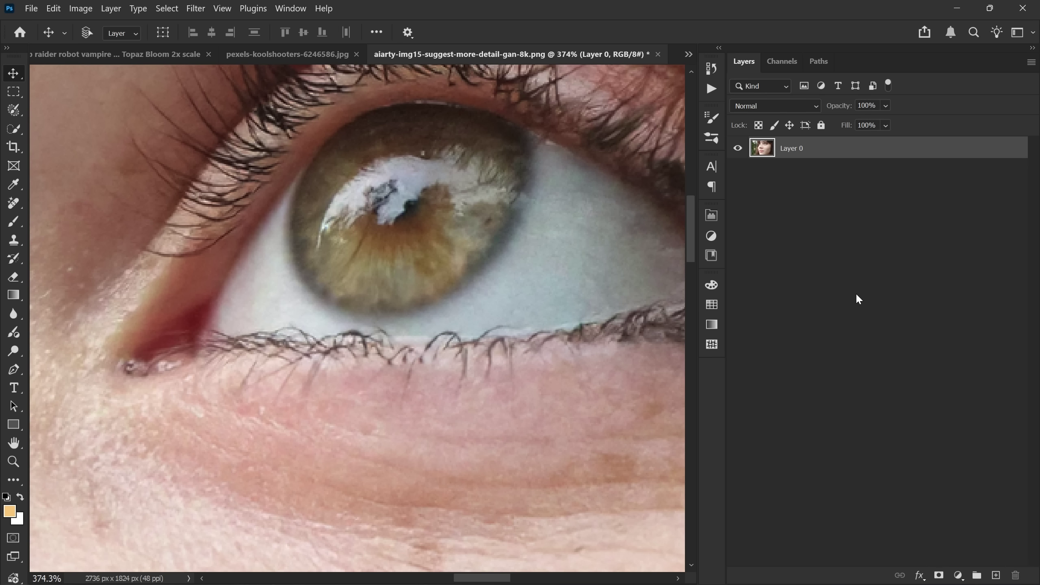
key("F12")
key("ctrl+z")
key("ctrl+shift+z")
key("ctrl+z")
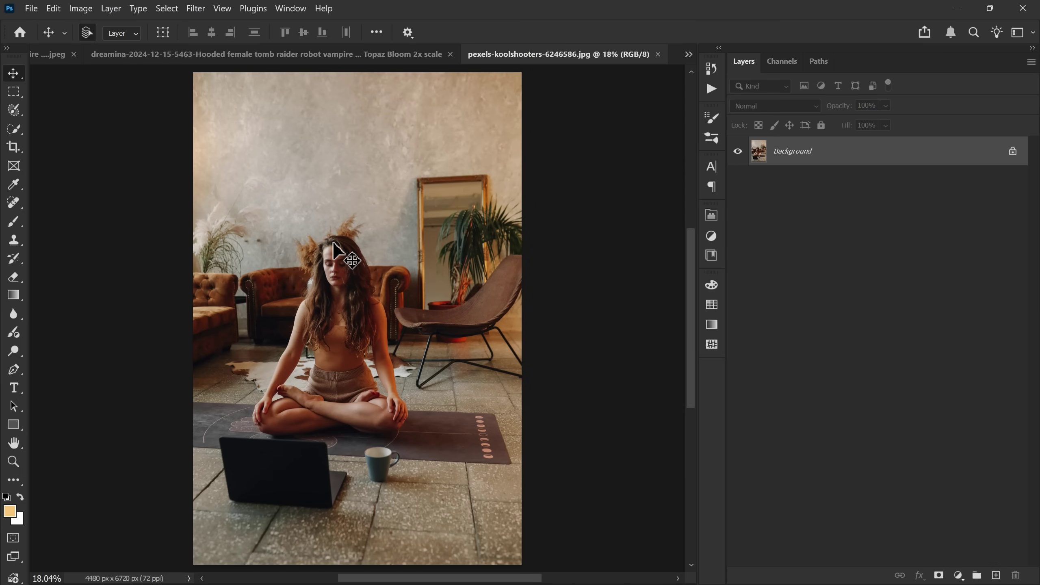
scroll(323, 511, "up", 3)
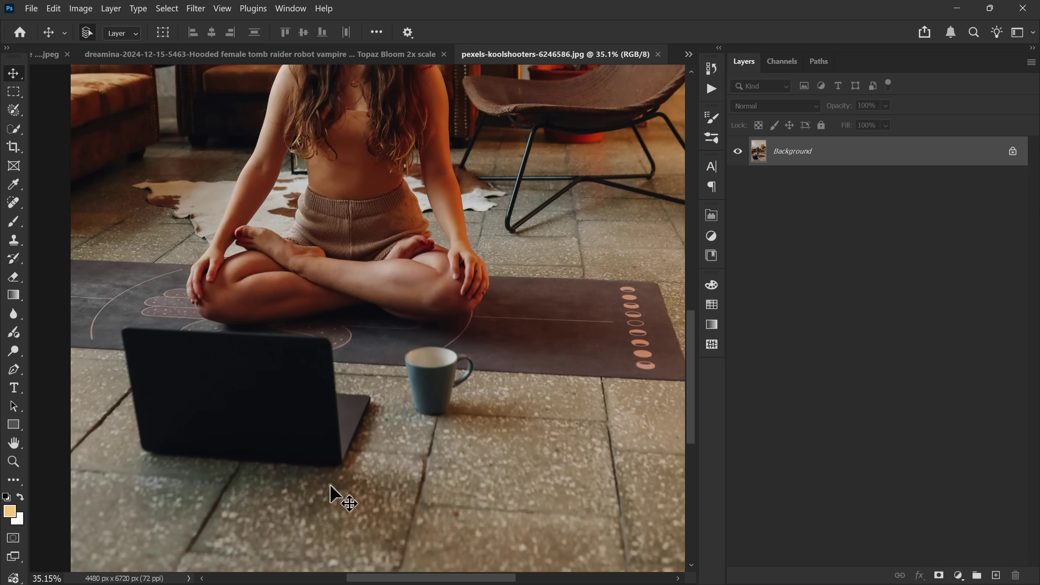
scroll(345, 439, "down", 2)
Step: Erase the laptop and mug by circling them with the Remove Tool
right_click(13, 203)
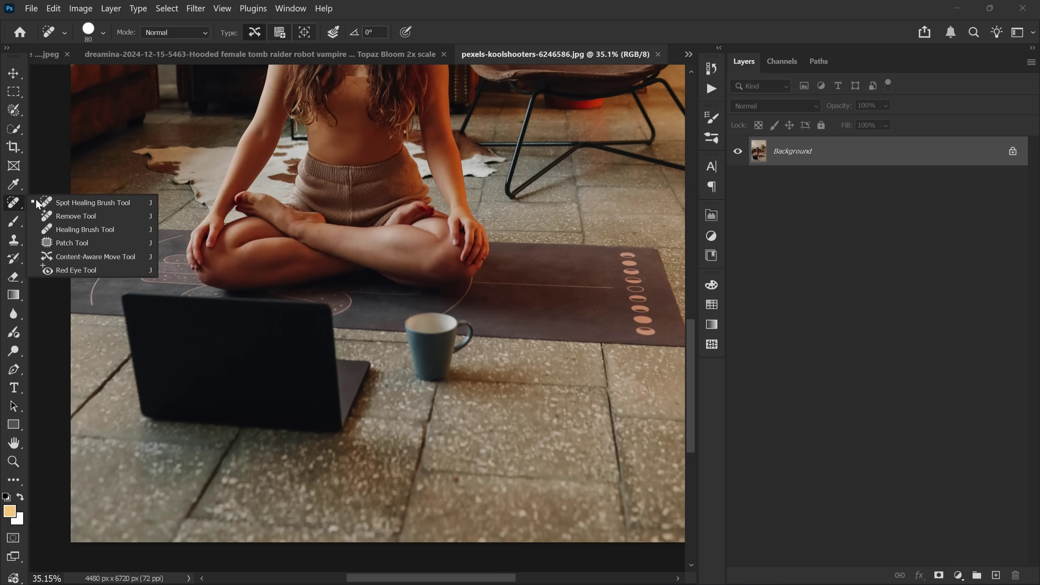
left_click(67, 217)
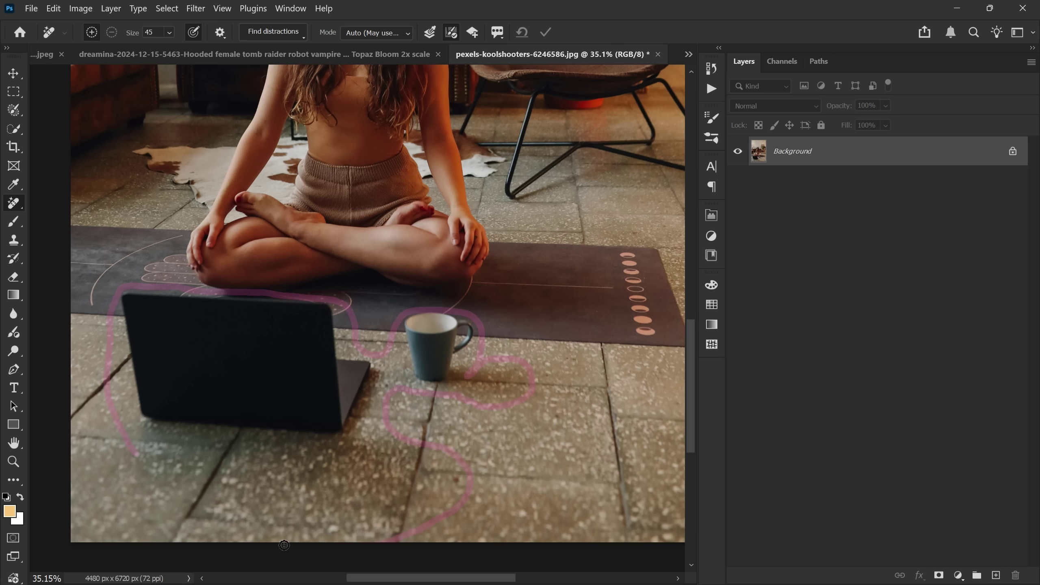
left_click_drag(284, 545, 139, 490)
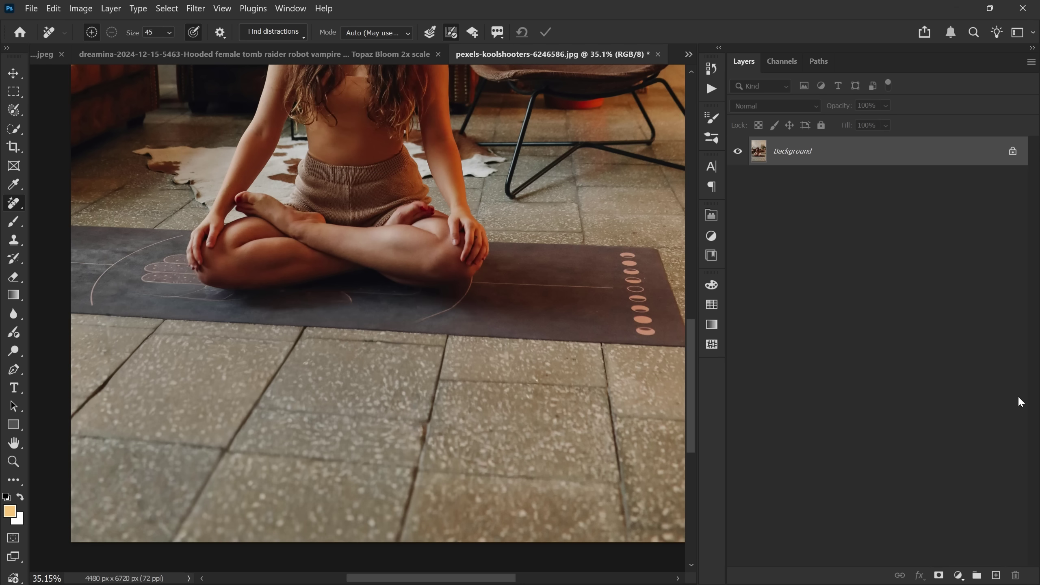
Step: Compare the photo with and without the laptop and mug, ending on the original
key("ctrl+z")
key("ctrl+shift+z")
scroll(330, 340, "down", 2, "alt")
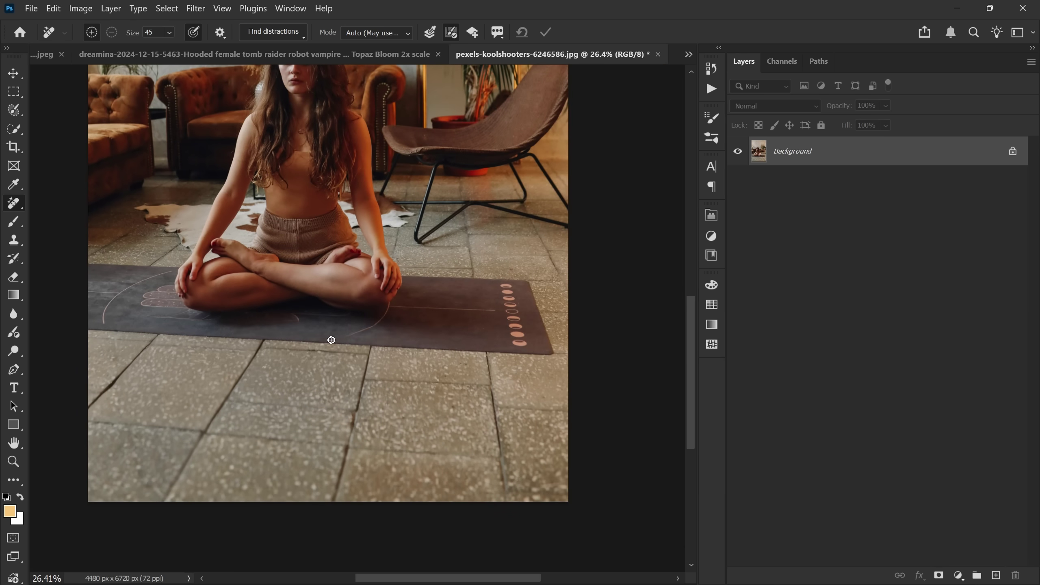
scroll(390, 331, "up", 4)
scroll(439, 332, "down", 1)
key("ctrl+z")
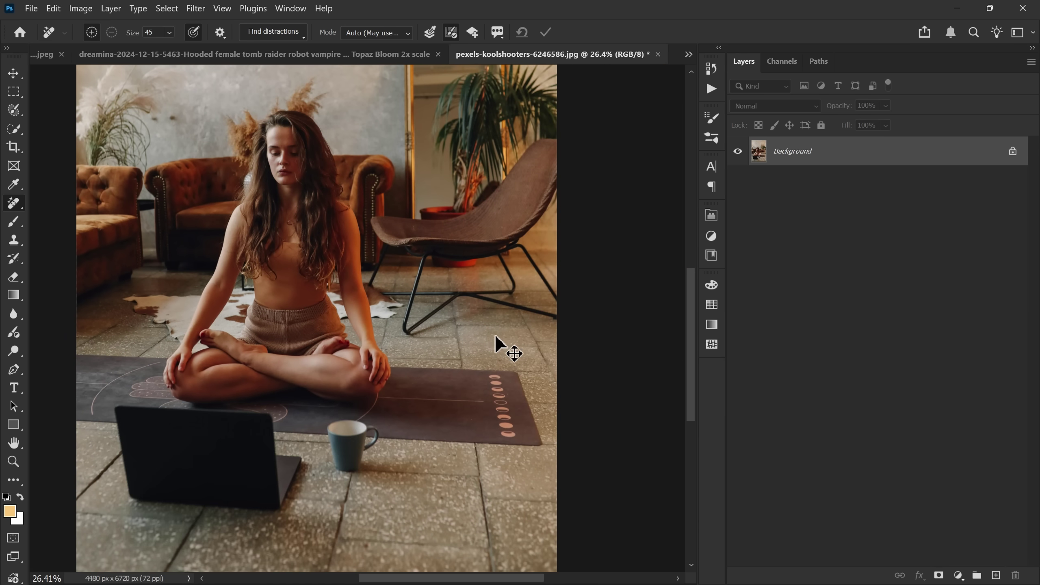